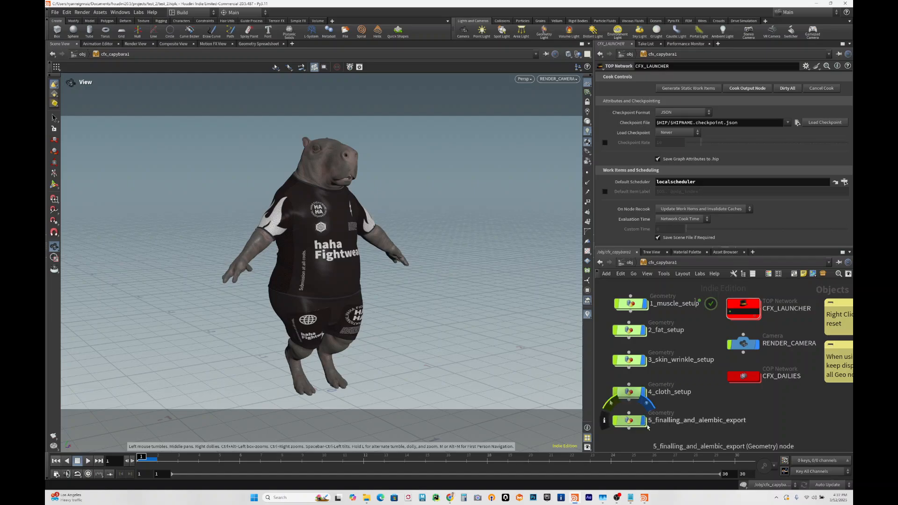
- Go inside the CFX_LAUNCHER TOP network and bring the muscle simulation tasks into view
{"action": "scroll", "coordinate": [794, 381], "scroll_direction": "up", "scroll_amount": 3}
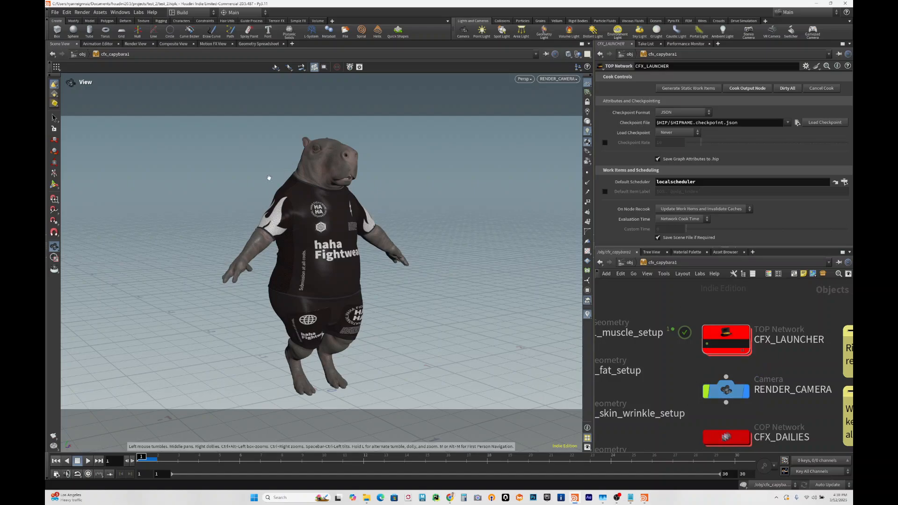
{"action": "double_click", "coordinate": [735, 337]}
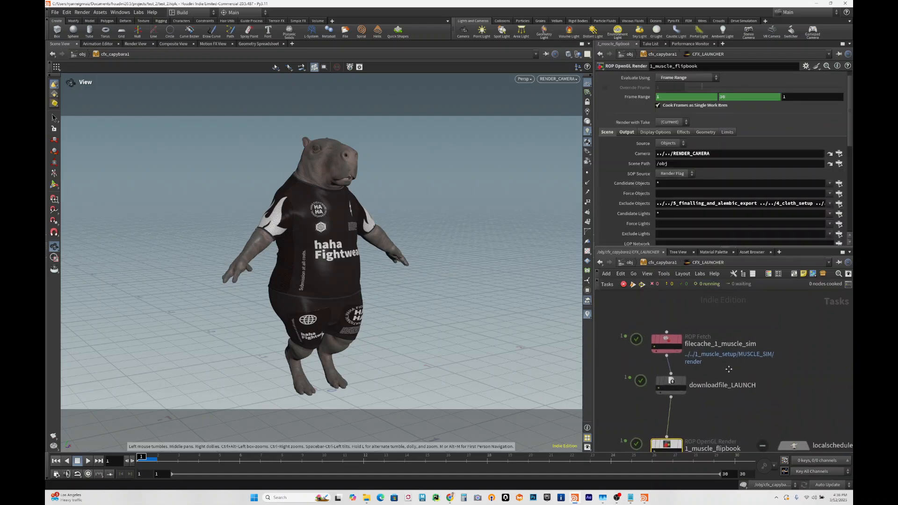
{"action": "left_click_drag", "start_coordinate": [656, 331], "coordinate": [657, 320]}
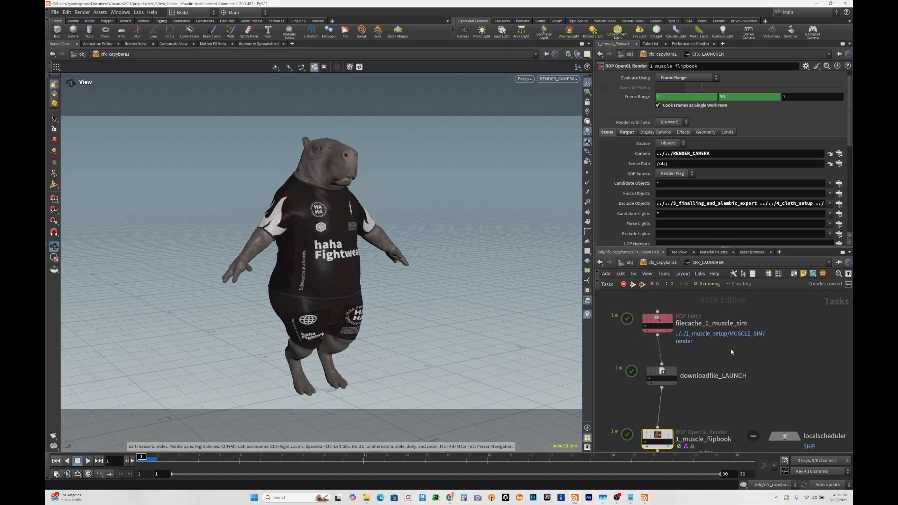
{"action": "middle_click_drag", "start_coordinate": [768, 351], "coordinate": [740, 355]}
- Add a ROP Fetch node in the empty space beside the filecache_1_muscle_sim node
{"action": "left_click", "coordinate": [775, 331]}
{"action": "key", "text": "Tab"}
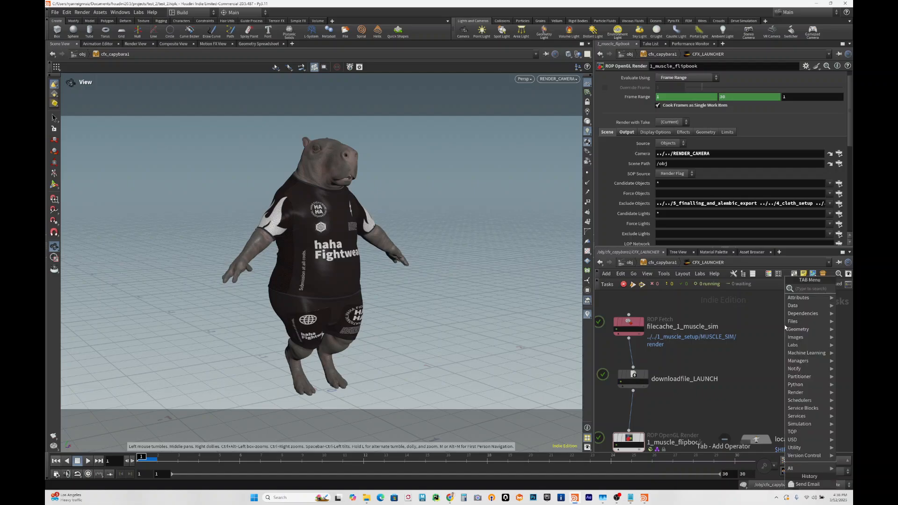
{"action": "type", "text": "rig"}
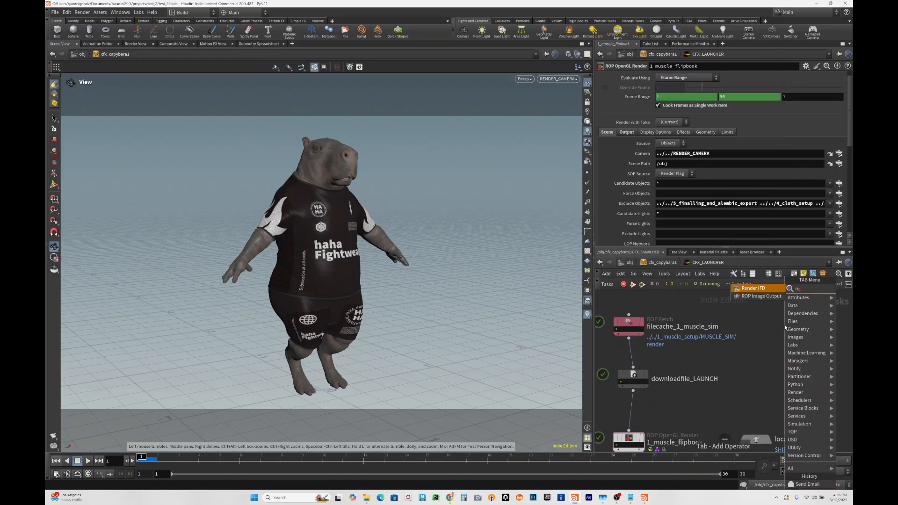
{"action": "key", "text": "BackSpace"}
{"action": "key", "text": "BackSpace"}
{"action": "key", "text": "BackSpace"}
{"action": "type", "text": "fet"}
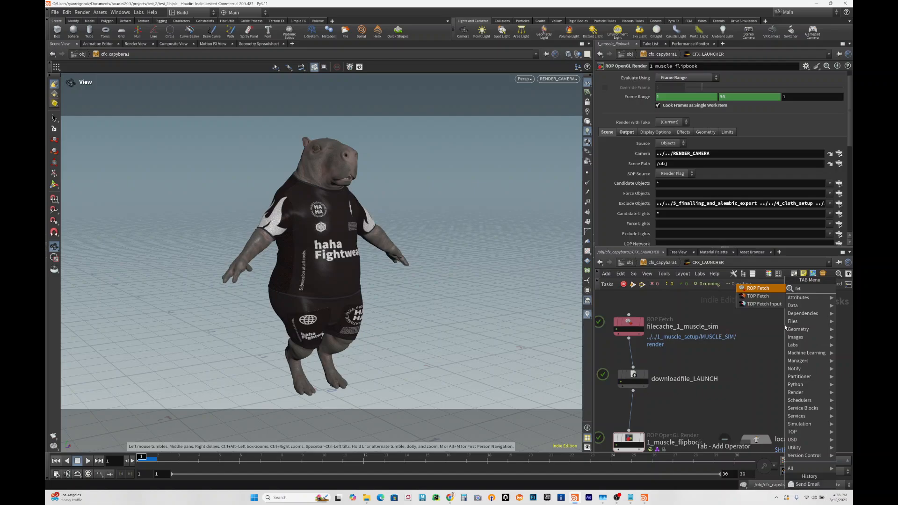
{"action": "key", "text": "Return"}
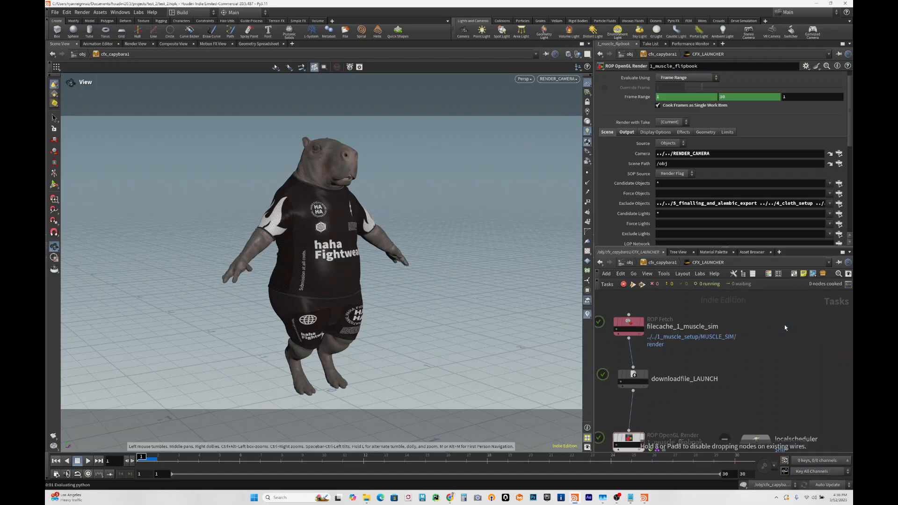
{"action": "left_click", "coordinate": [784, 326]}
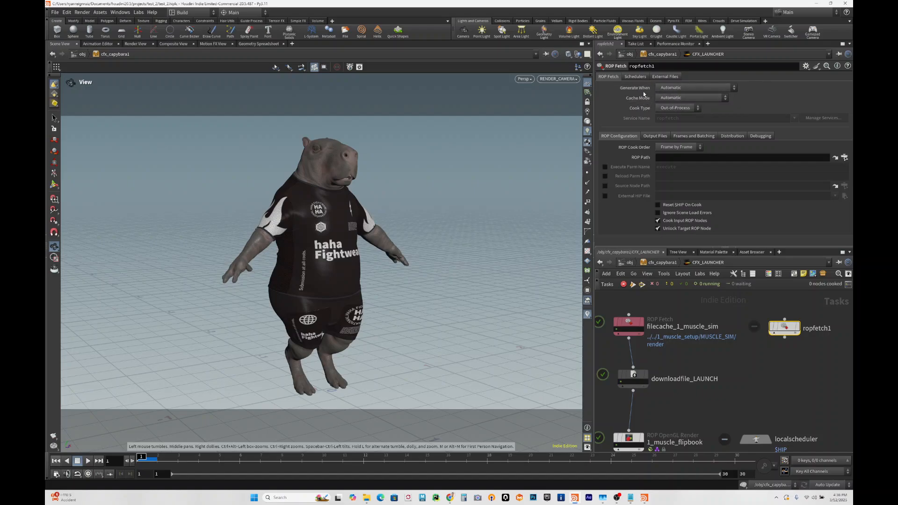
- Review the filecache_1_muscle_sim node's frame batching, output file and ROP path settings
{"action": "middle_click_drag", "start_coordinate": [744, 376], "coordinate": [774, 371]}
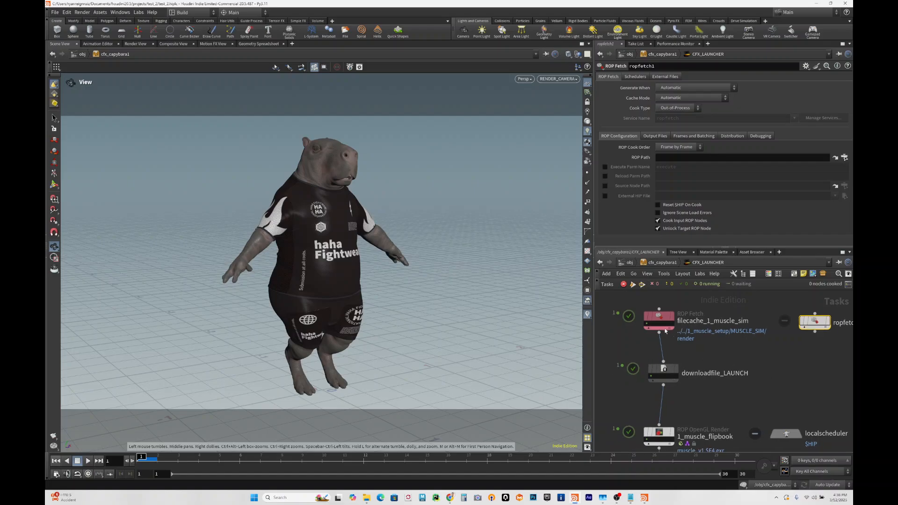
{"action": "left_click", "coordinate": [662, 318]}
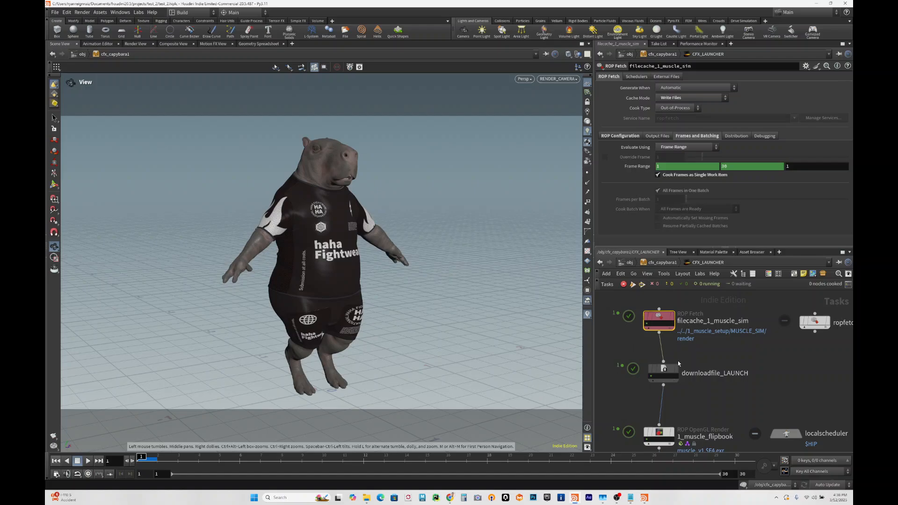
{"action": "mouse_move", "coordinate": [657, 371]}
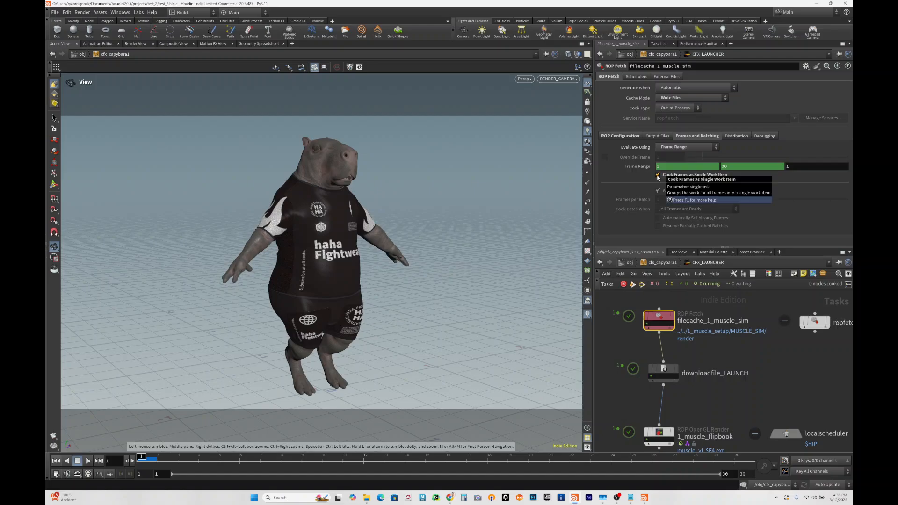
{"action": "scroll", "coordinate": [645, 325], "scroll_direction": "up", "scroll_amount": 2}
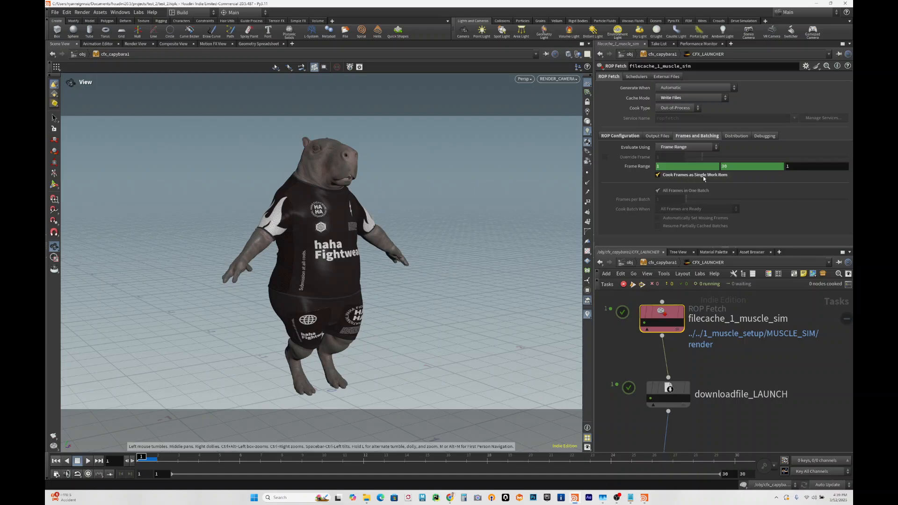
{"action": "left_click", "coordinate": [653, 136]}
{"action": "left_click", "coordinate": [628, 137]}
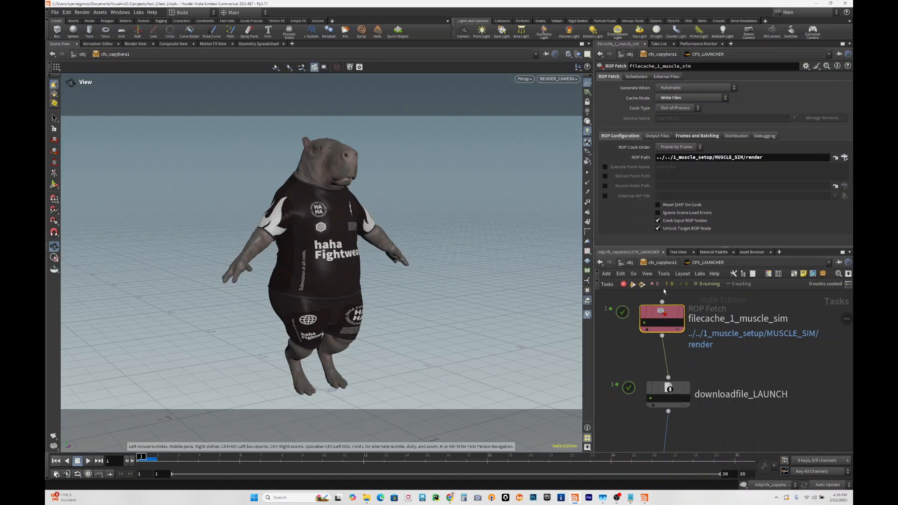
{"action": "left_click_drag", "start_coordinate": [670, 315], "coordinate": [663, 311]}
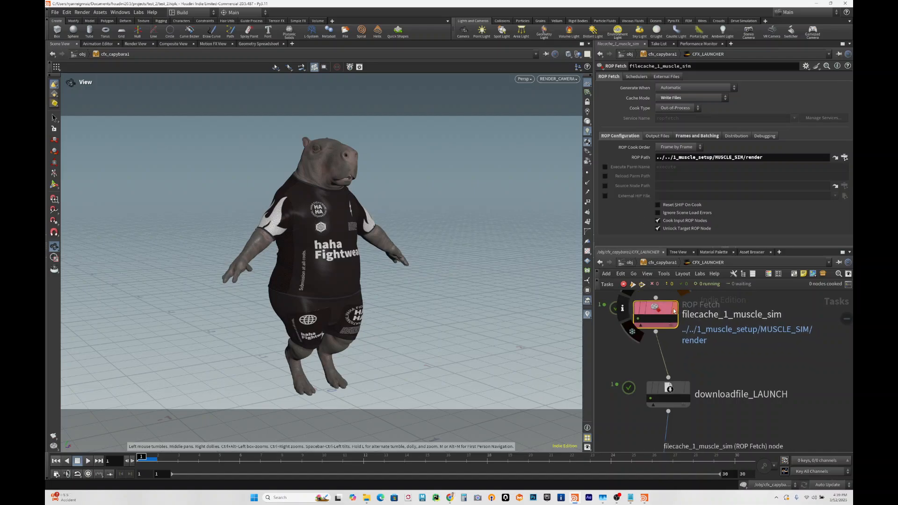
- Inspect the downloadfile_LAUNCH node's output filename expression, from the $HIP path through to its date and time part
{"action": "middle_click_drag", "start_coordinate": [707, 363], "coordinate": [700, 335]}
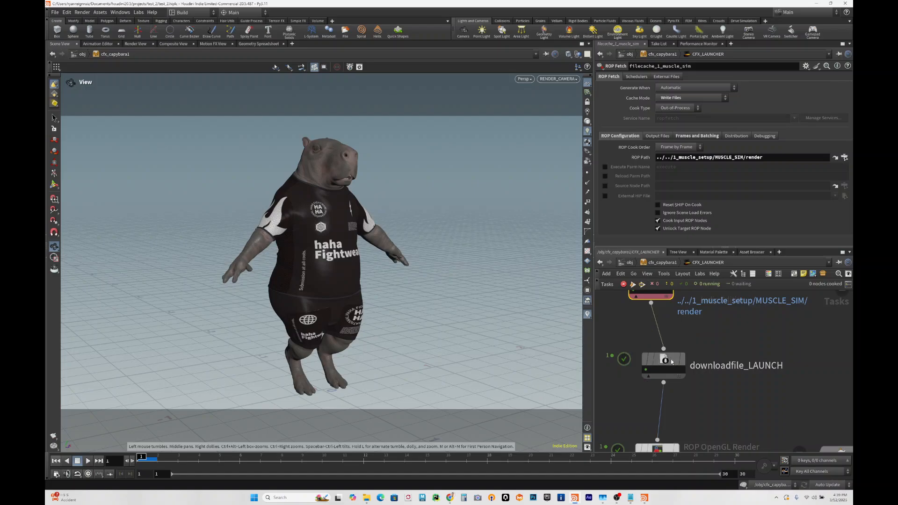
{"action": "left_click", "coordinate": [670, 358]}
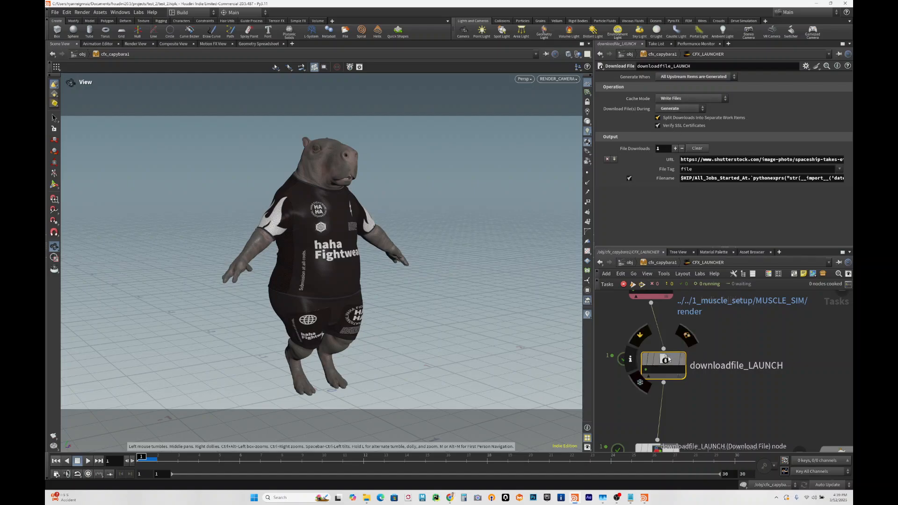
{"action": "left_click_drag", "start_coordinate": [663, 361], "coordinate": [680, 361]}
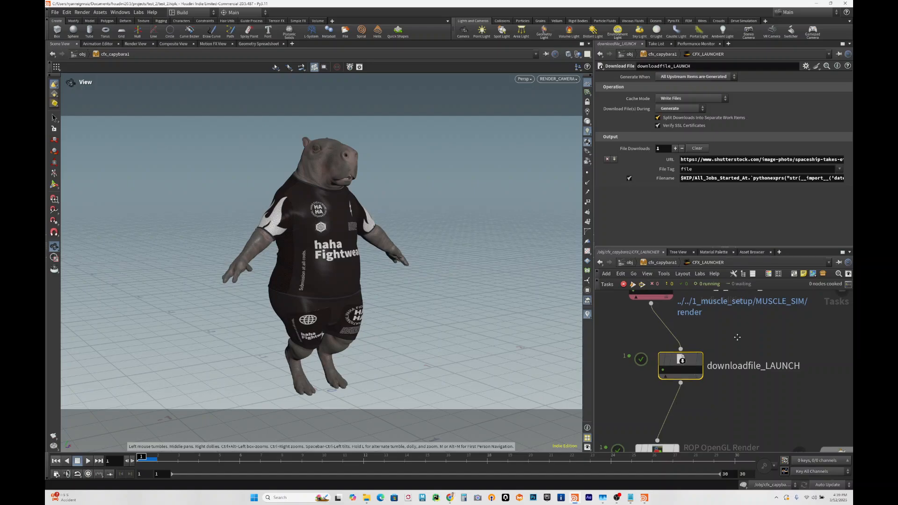
{"action": "middle_click_drag", "start_coordinate": [736, 336], "coordinate": [738, 382]}
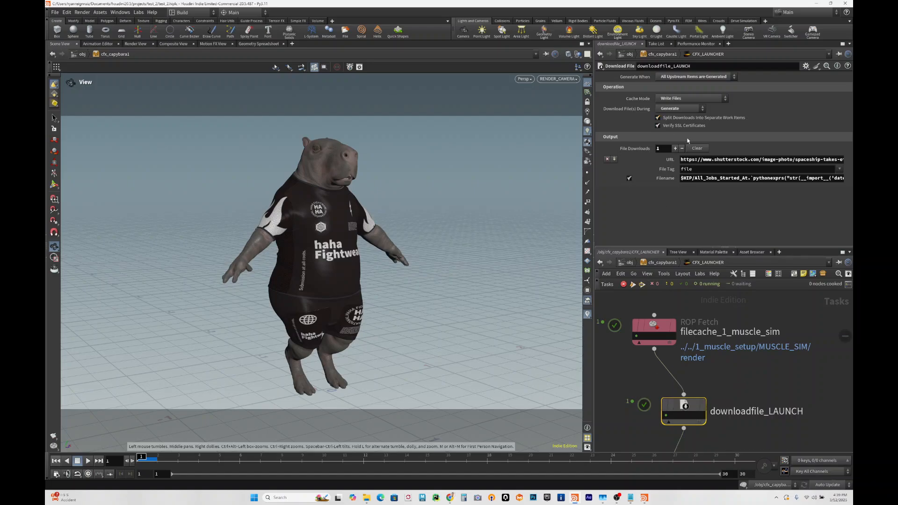
{"action": "left_click", "coordinate": [693, 178]}
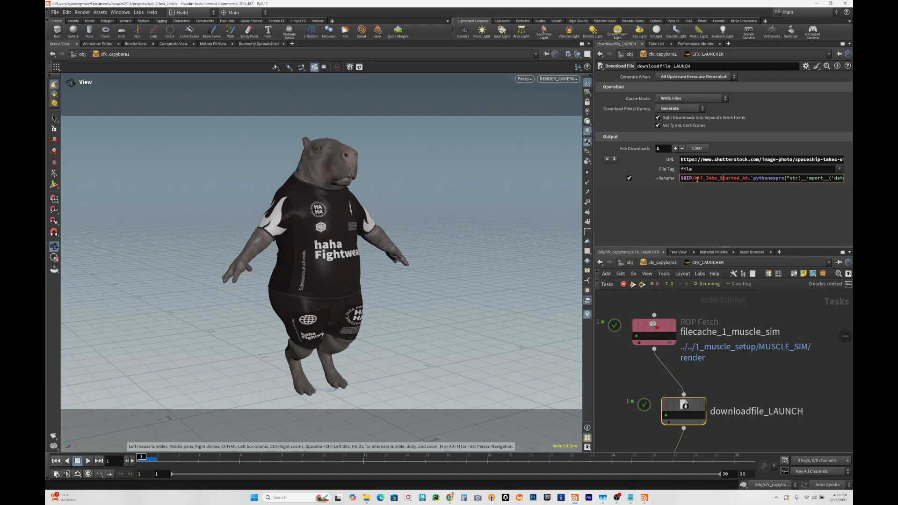
{"action": "left_click_drag", "start_coordinate": [694, 179], "coordinate": [674, 180]}
{"action": "left_click", "coordinate": [747, 179]}
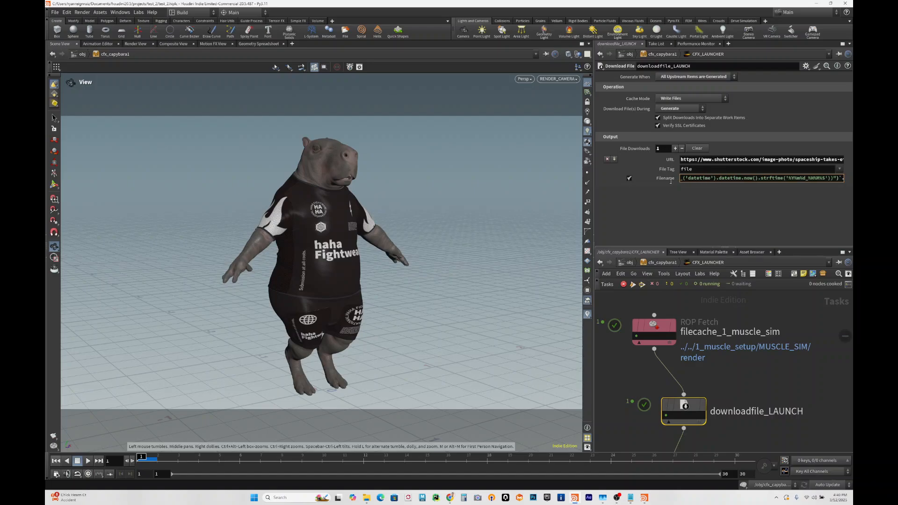
{"action": "left_click", "coordinate": [736, 373]}
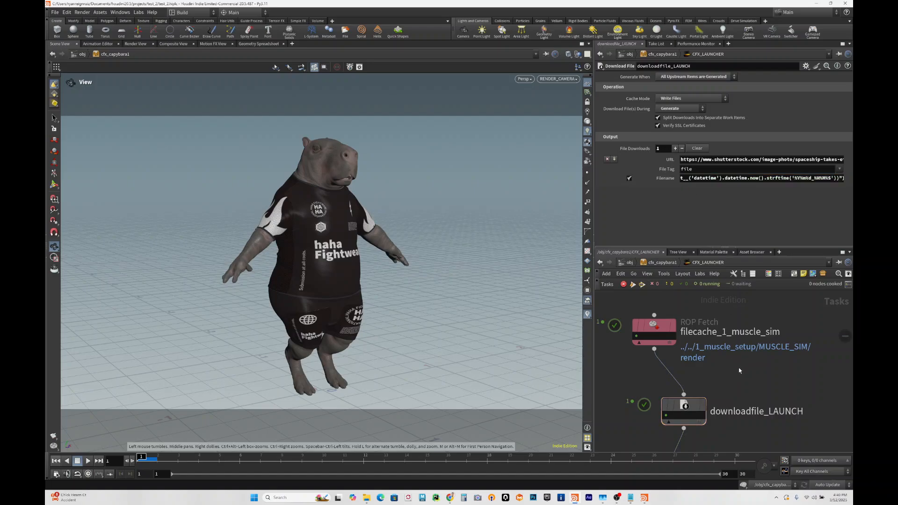
- Show the render settings of the 1_muscle_flipbook node
{"action": "middle_click_drag", "start_coordinate": [738, 367], "coordinate": [729, 299]}
{"action": "middle_click_drag", "start_coordinate": [735, 419], "coordinate": [746, 316]}
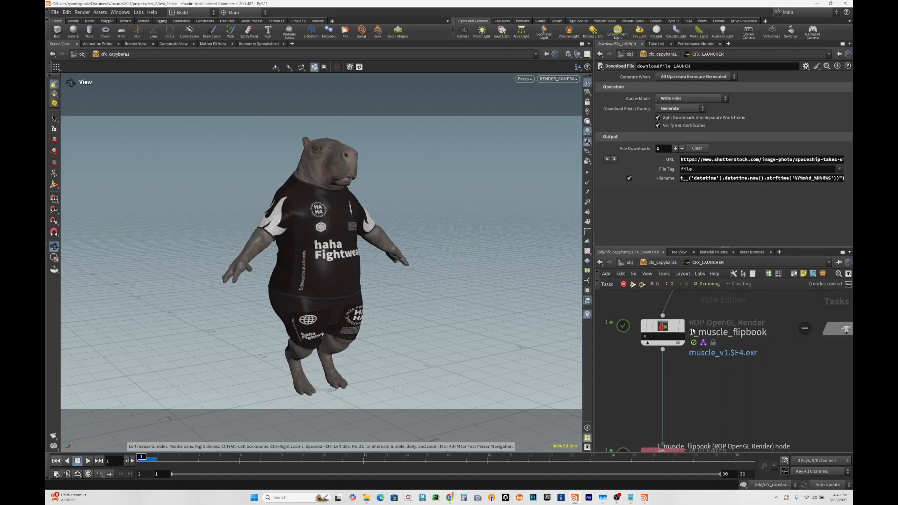
{"action": "left_click", "coordinate": [664, 327]}
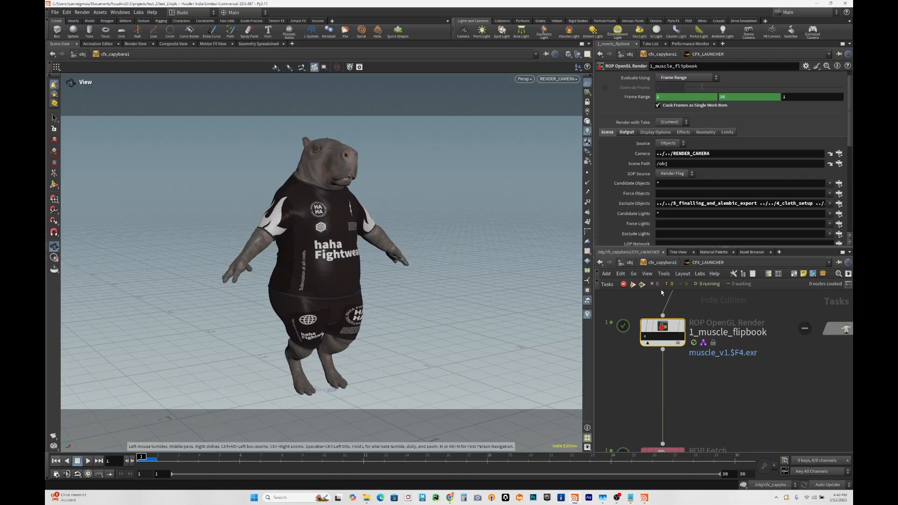
- Delete the unconnected ropfetch1 node from the task network
{"action": "scroll", "coordinate": [753, 378], "scroll_direction": "down", "scroll_amount": 5}
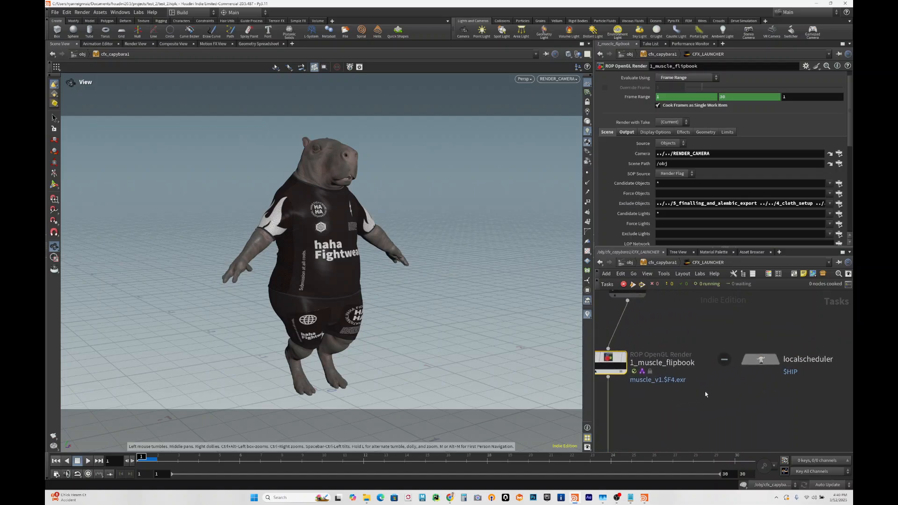
{"action": "left_click", "coordinate": [742, 316]}
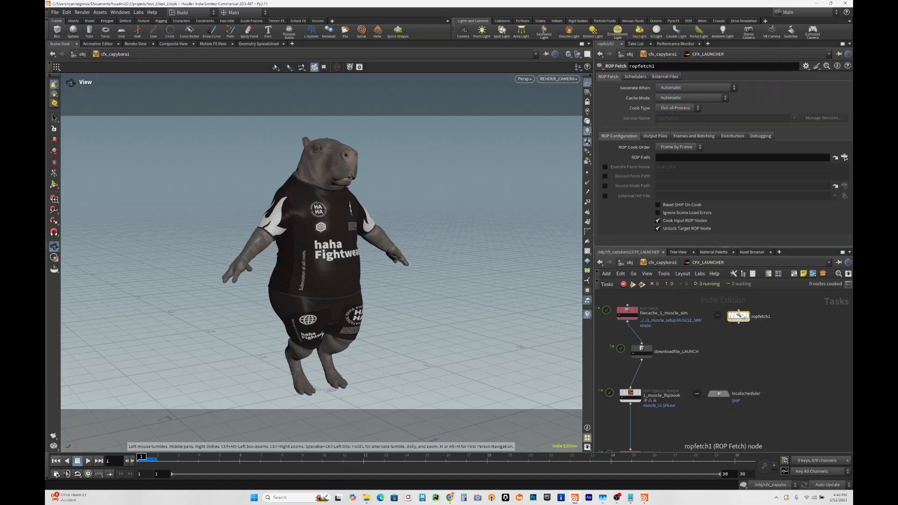
{"action": "key", "text": "Delete"}
- Place a trial ROP OpenGL Render node in the empty area beside the task chain and delete it again
{"action": "middle_click_drag", "start_coordinate": [690, 374], "coordinate": [791, 345]}
{"action": "key", "text": "Tab"}
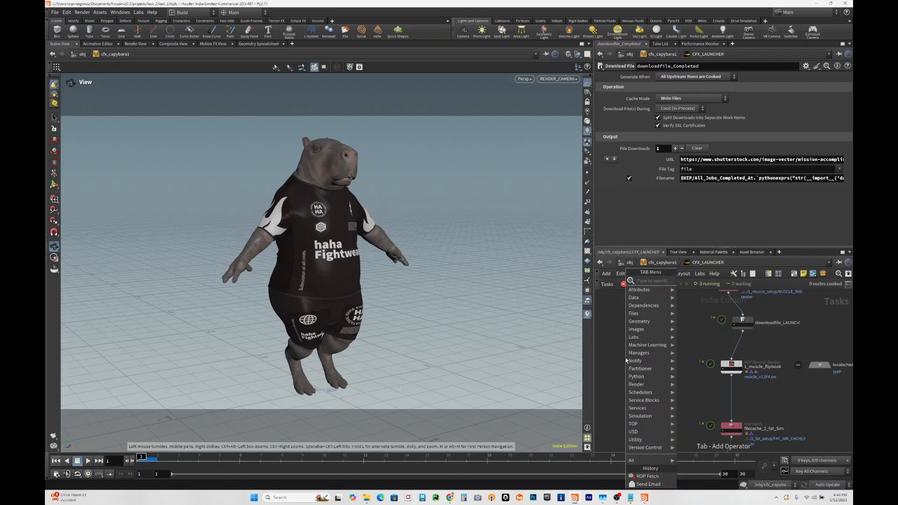
{"action": "type", "text": "open"}
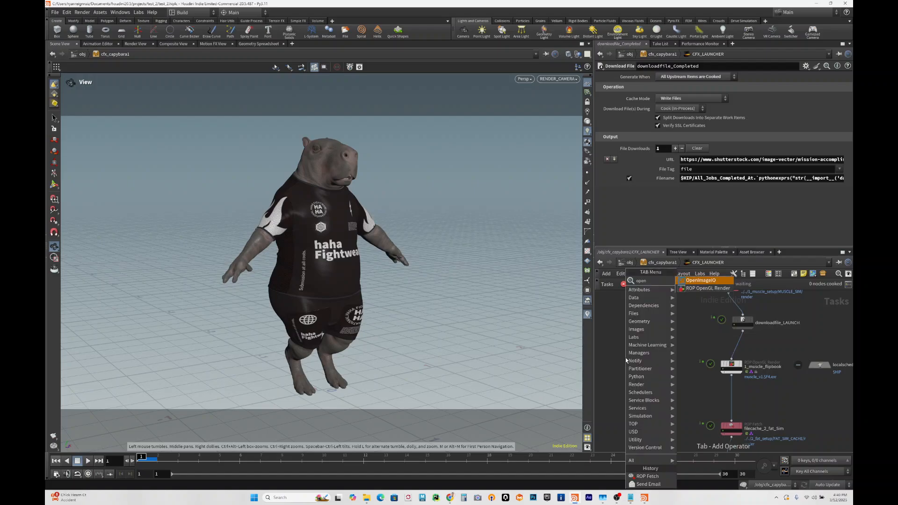
{"action": "key", "text": "Return"}
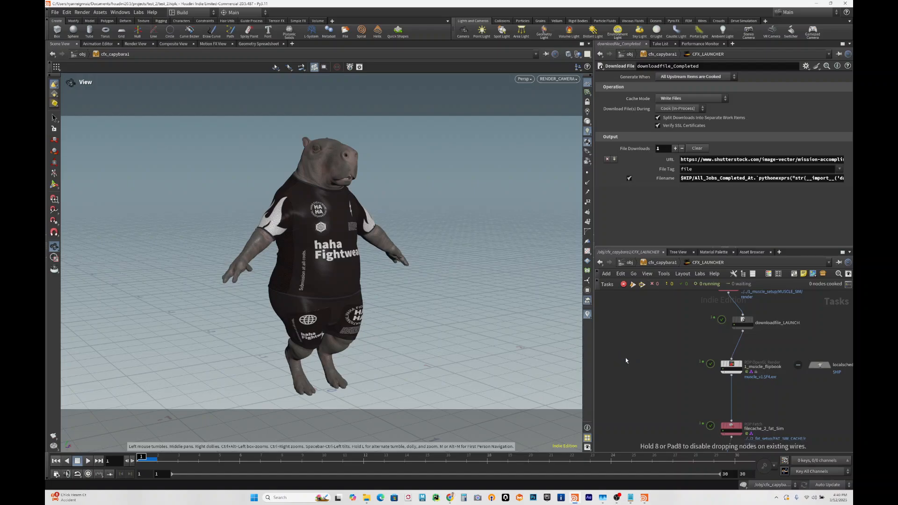
{"action": "left_click", "coordinate": [624, 357]}
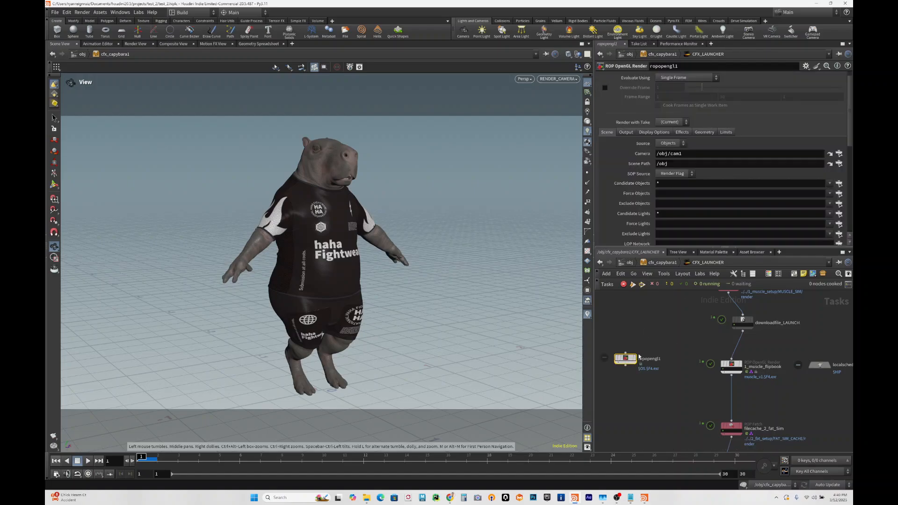
{"action": "left_click_drag", "start_coordinate": [639, 357], "coordinate": [658, 348]}
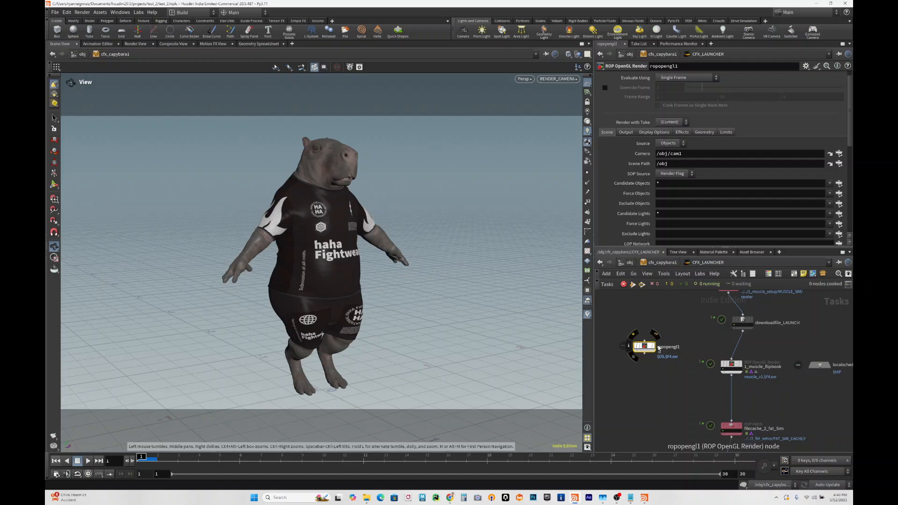
{"action": "key", "text": "Delete"}
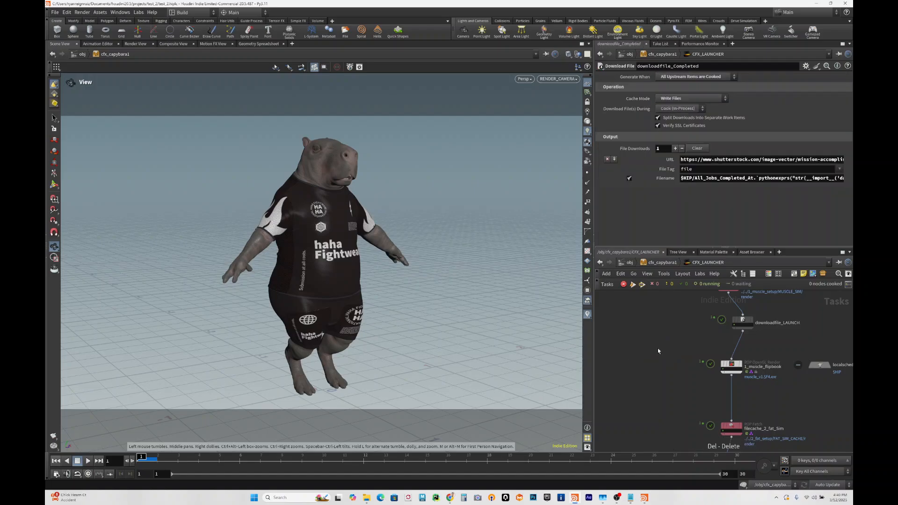
- Examine the ROP Fetch settings of the 1_muscle_flipbook node, including when it generates and its cache mode
{"action": "left_click", "coordinate": [735, 363]}
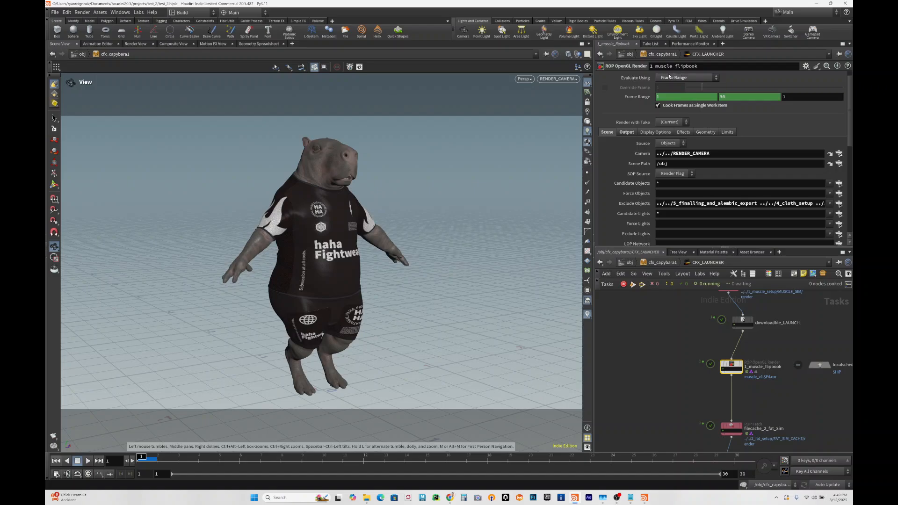
{"action": "scroll", "coordinate": [655, 78], "scroll_direction": "up", "scroll_amount": 1}
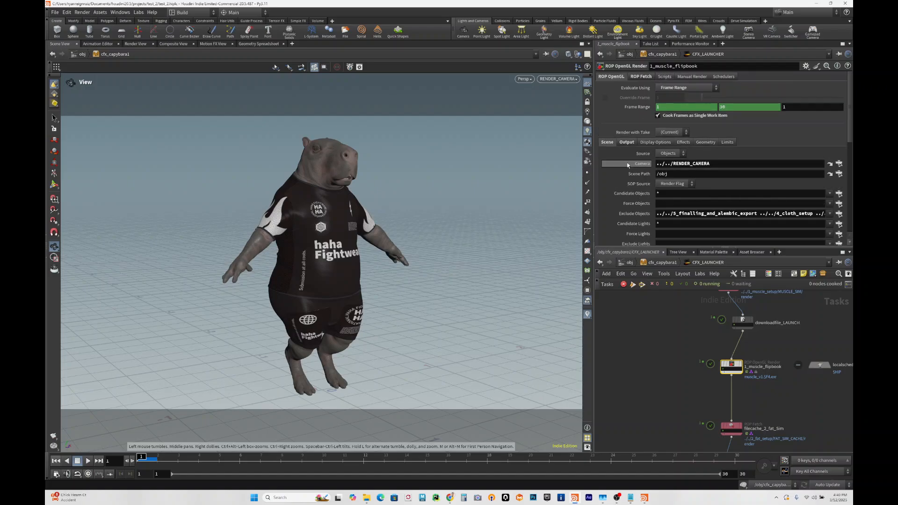
{"action": "left_click", "coordinate": [636, 76]}
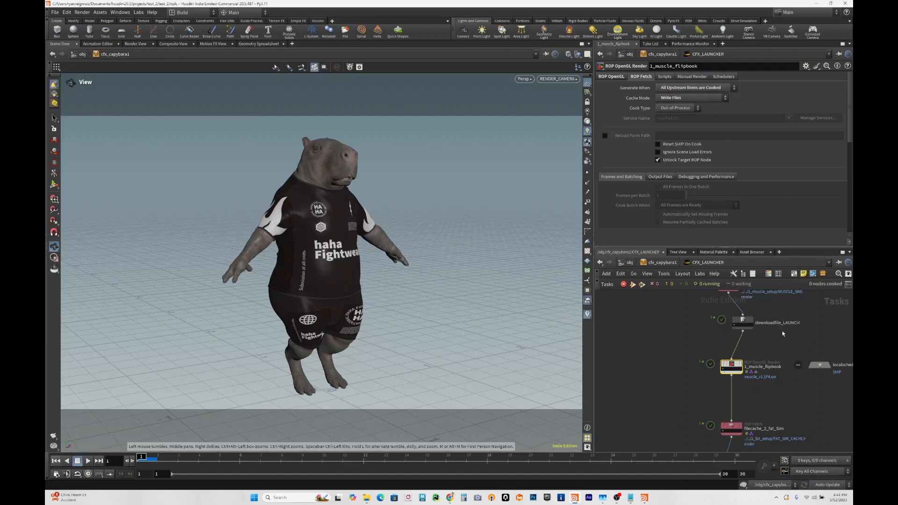
{"action": "middle_click_drag", "start_coordinate": [768, 338], "coordinate": [759, 354]}
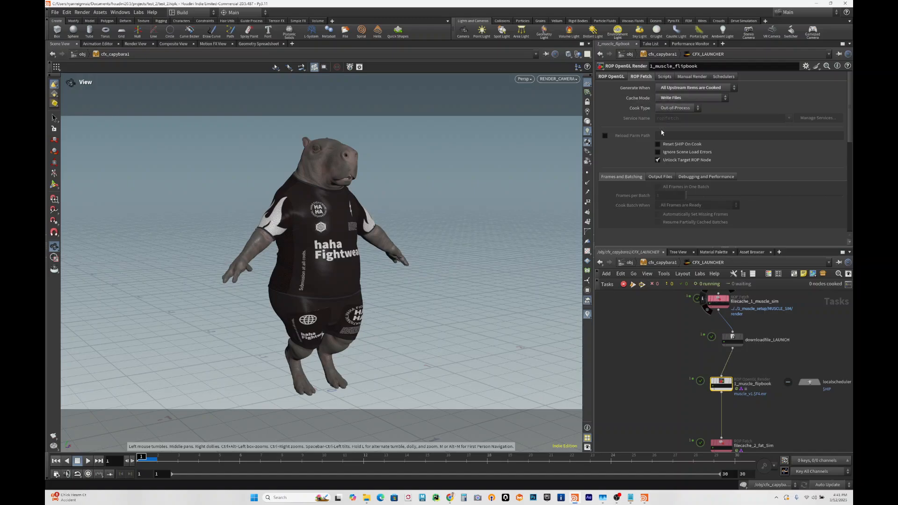
- Review the OpenGL scene settings of 1_muscle_flipbook, check the setup nodes one level up in cfx_capybara1, and return to CFX_LAUNCHER
{"action": "left_click", "coordinate": [620, 77]}
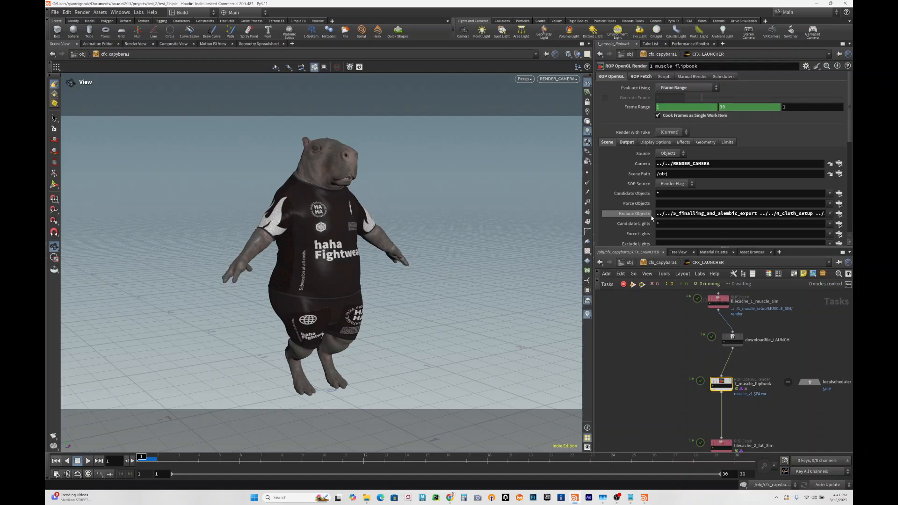
{"action": "scroll", "coordinate": [652, 218], "scroll_direction": "down", "scroll_amount": 1}
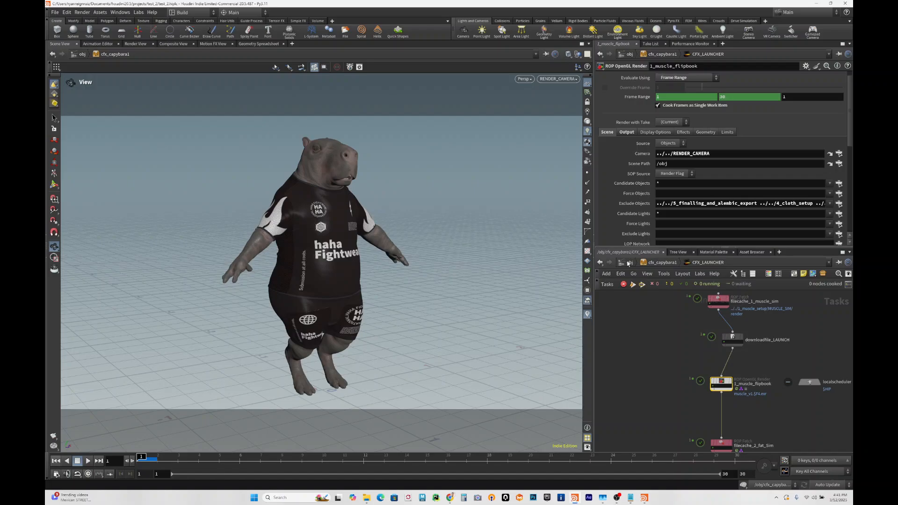
{"action": "left_click", "coordinate": [651, 262]}
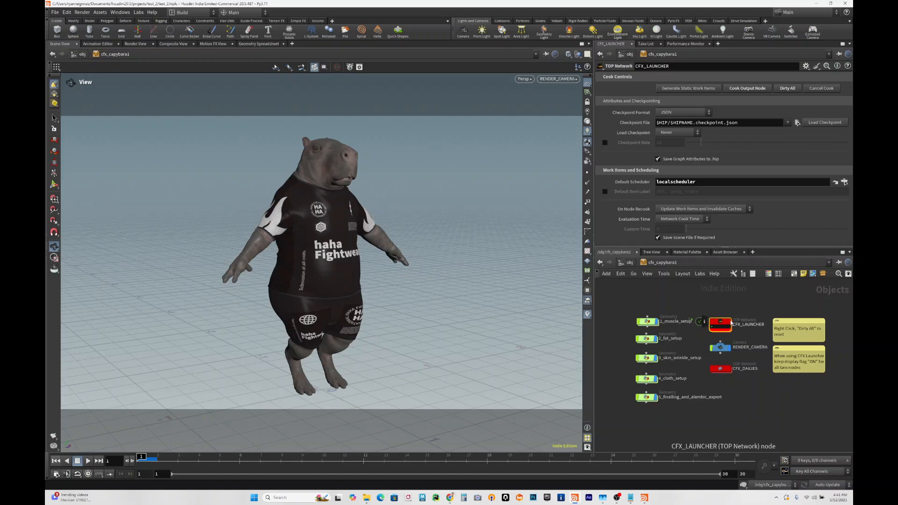
{"action": "double_click", "coordinate": [722, 324]}
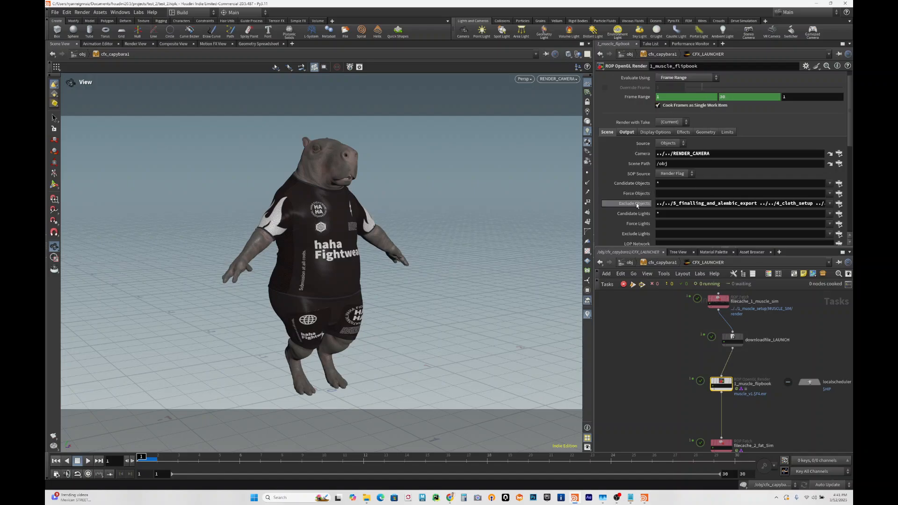
- Inspect the Exclude Objects paths of 1_muscle_flipbook and its operator chooser, then close the chooser without accepting a pattern
{"action": "left_click_drag", "start_coordinate": [656, 205], "coordinate": [793, 200]}
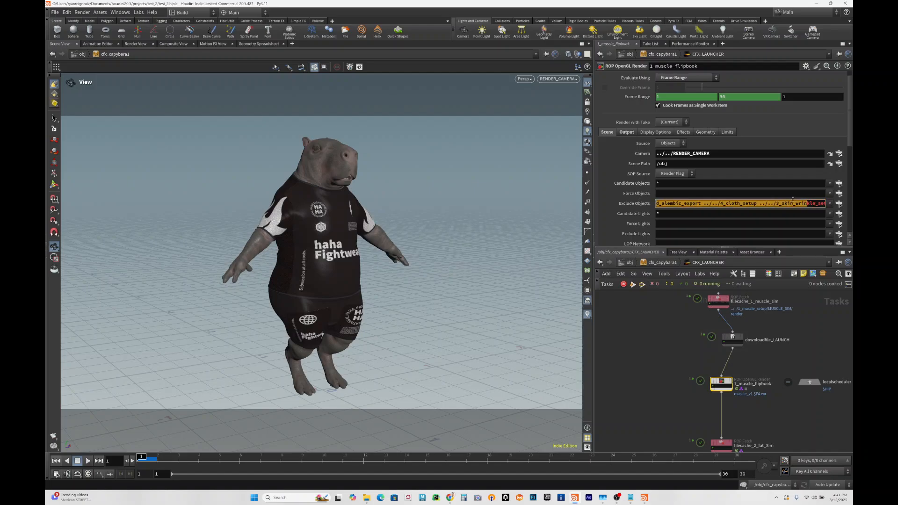
{"action": "left_click", "coordinate": [839, 204]}
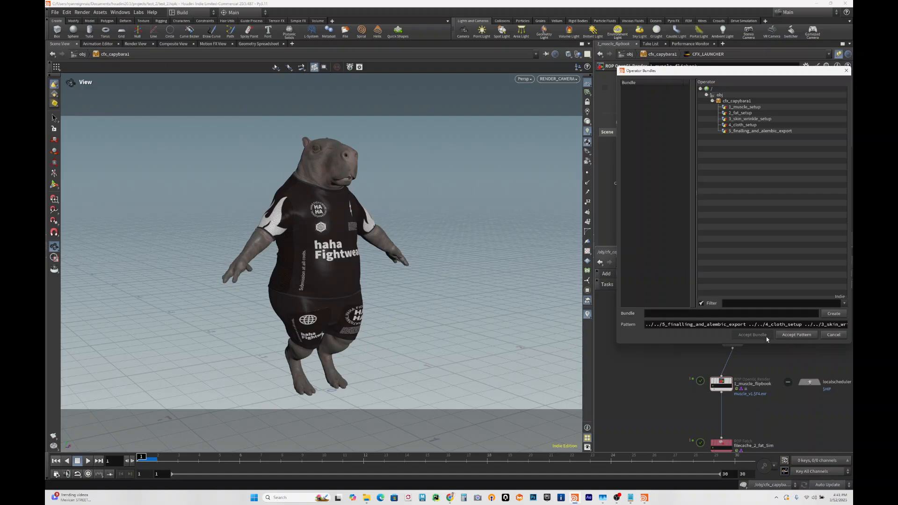
{"action": "left_click", "coordinate": [845, 71]}
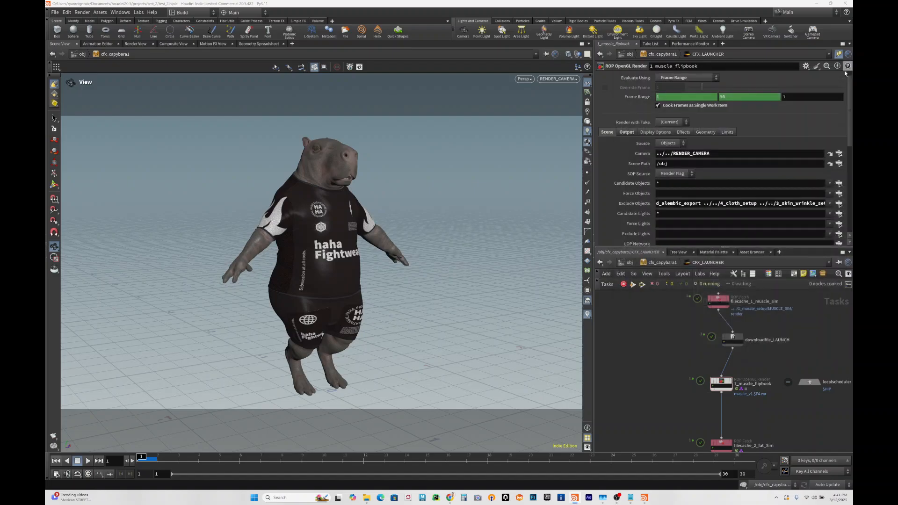
- View the work item output of 1_muscle_flipbook, play the rendered sequence briefly, and close the viewer
{"action": "middle_click_drag", "start_coordinate": [752, 360], "coordinate": [718, 361]}
{"action": "mouse_move", "coordinate": [718, 329]}
{"action": "middle_mouse_down"}
{"action": "mouse_move", "coordinate": [719, 360]}
{"action": "mouse_move", "coordinate": [735, 328]}
{"action": "middle_mouse_up"}
{"action": "scroll", "coordinate": [682, 355], "scroll_direction": "up", "scroll_amount": 2}
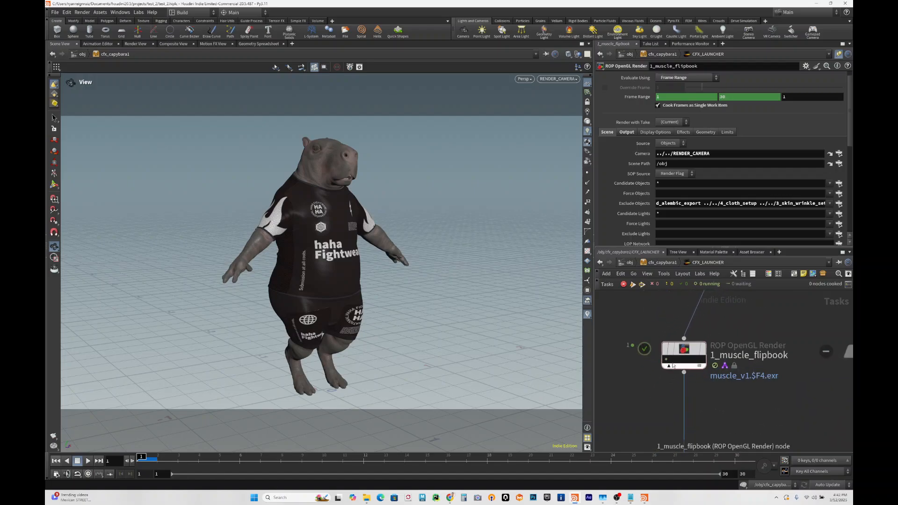
{"action": "right_click", "coordinate": [666, 359]}
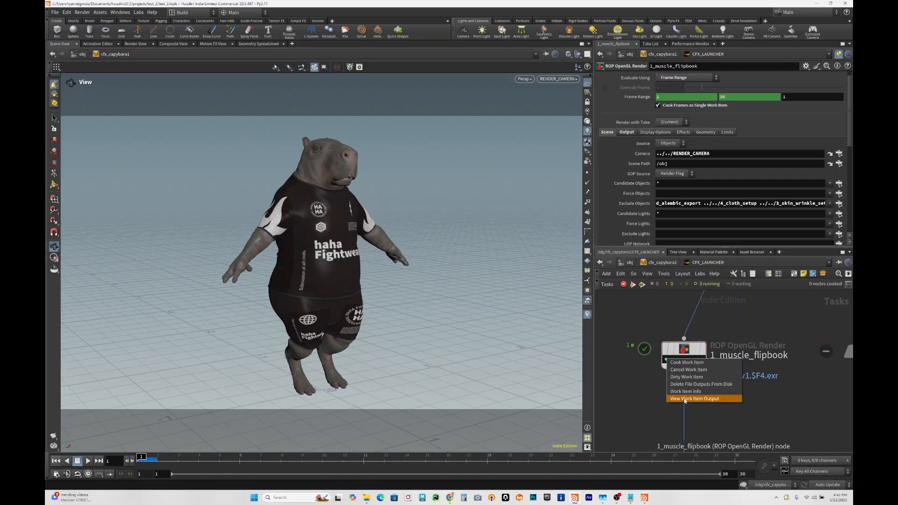
{"action": "left_click", "coordinate": [684, 398]}
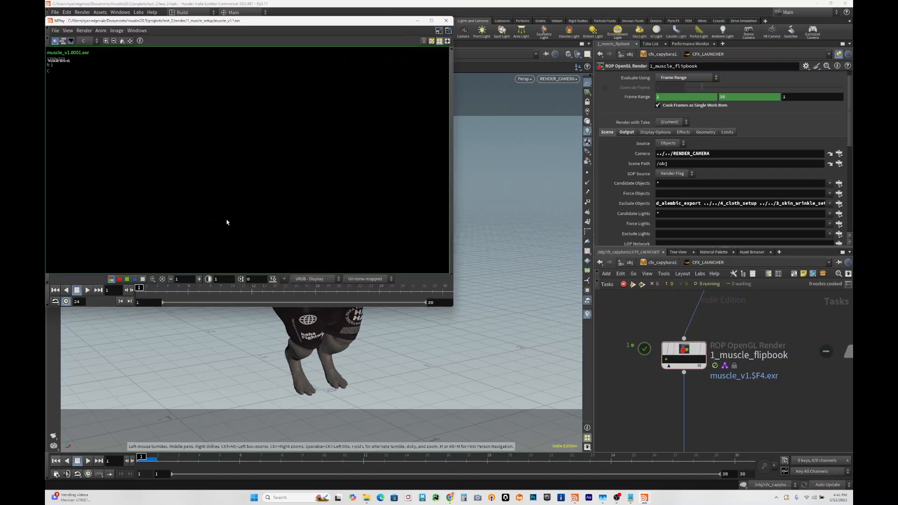
{"action": "left_click", "coordinate": [88, 290]}
{"action": "left_click", "coordinate": [78, 291]}
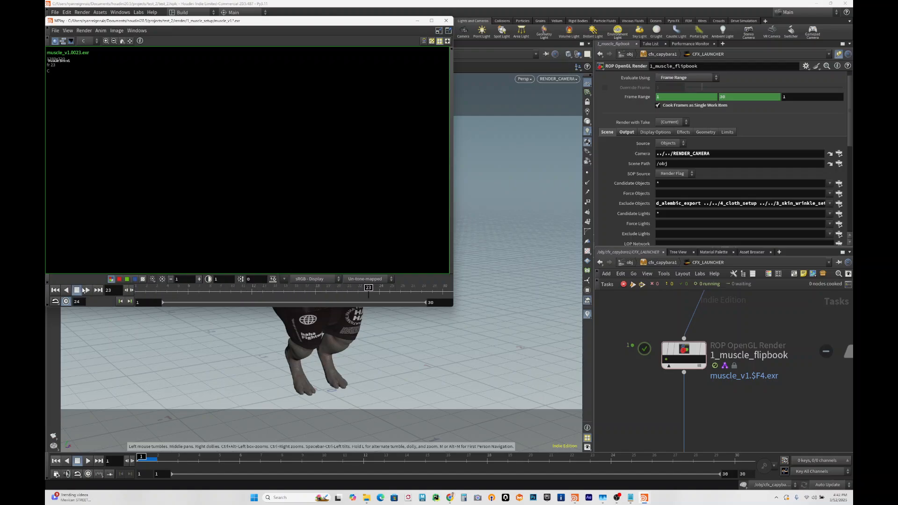
{"action": "left_click", "coordinate": [445, 21]}
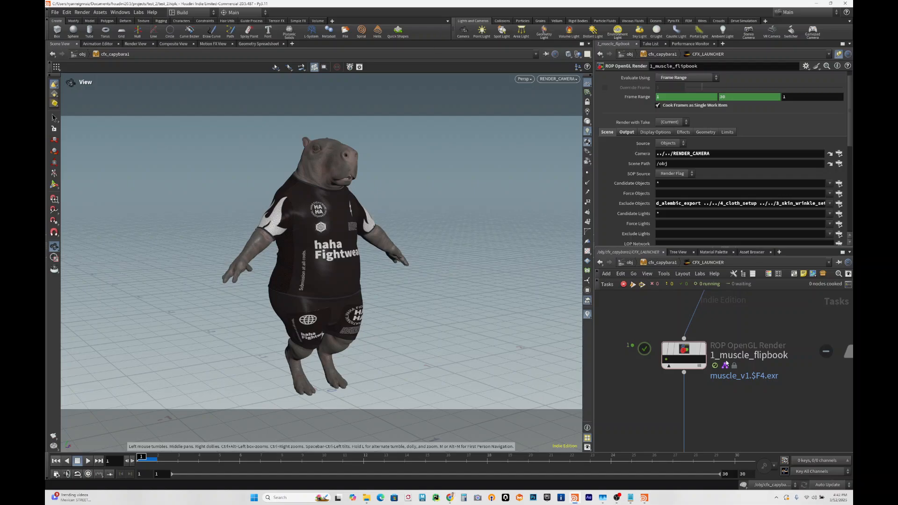
- Examine the Frames and Batching and ROP Configuration settings of the filecache_2_fat_Sim fetch node
{"action": "middle_click_drag", "start_coordinate": [725, 391], "coordinate": [721, 368]}
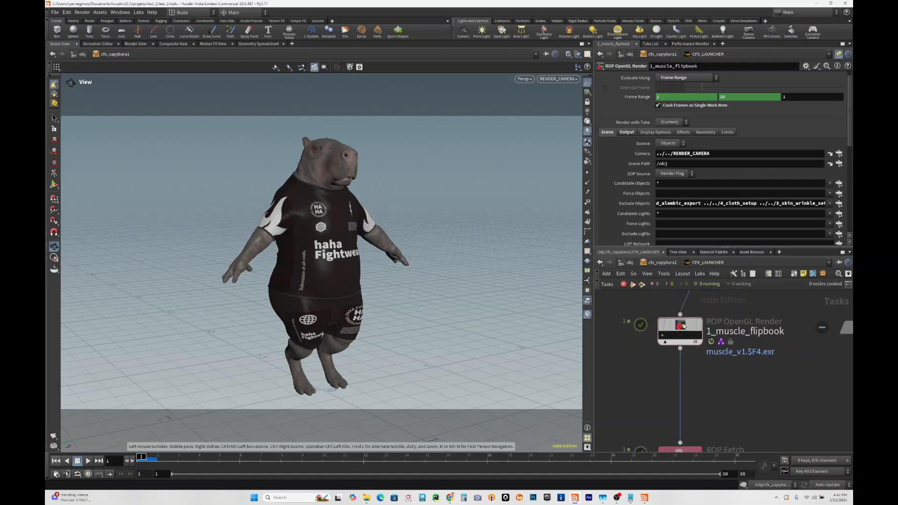
{"action": "scroll", "coordinate": [637, 198], "scroll_direction": "down", "scroll_amount": 4}
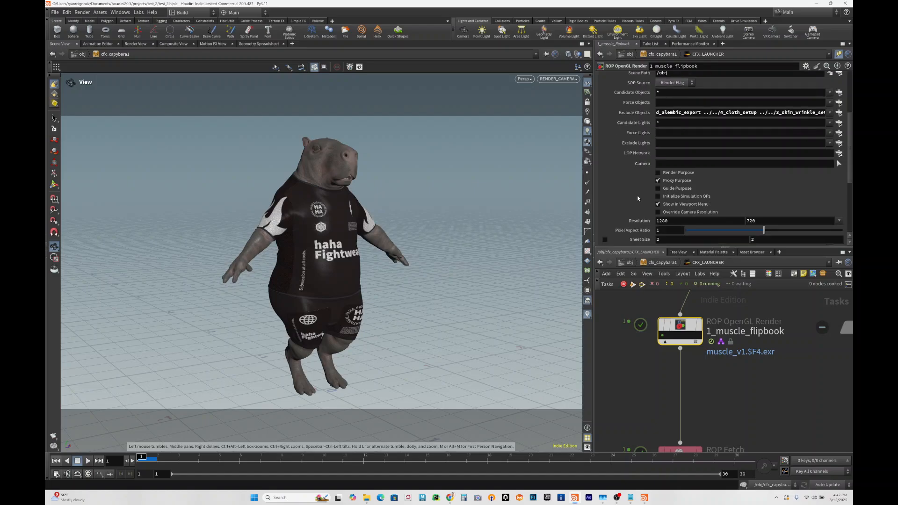
{"action": "middle_click_drag", "start_coordinate": [708, 393], "coordinate": [704, 313]}
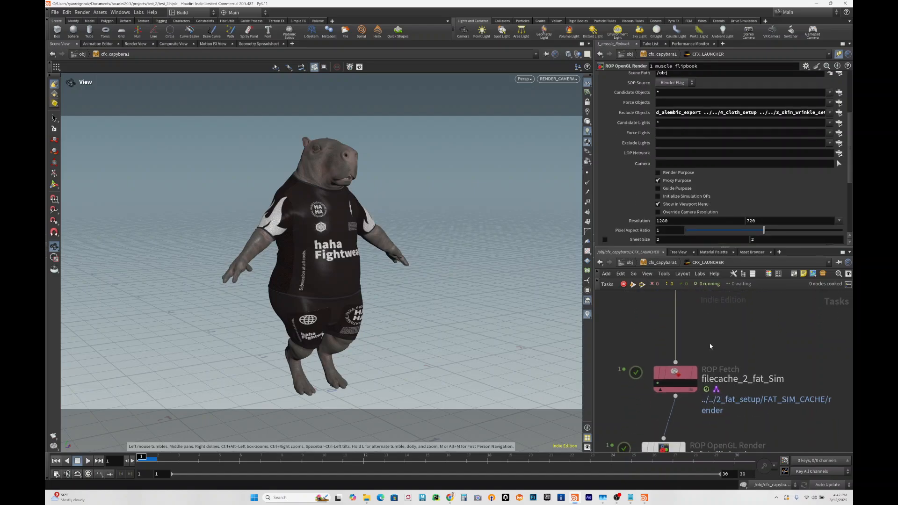
{"action": "left_click", "coordinate": [686, 372]}
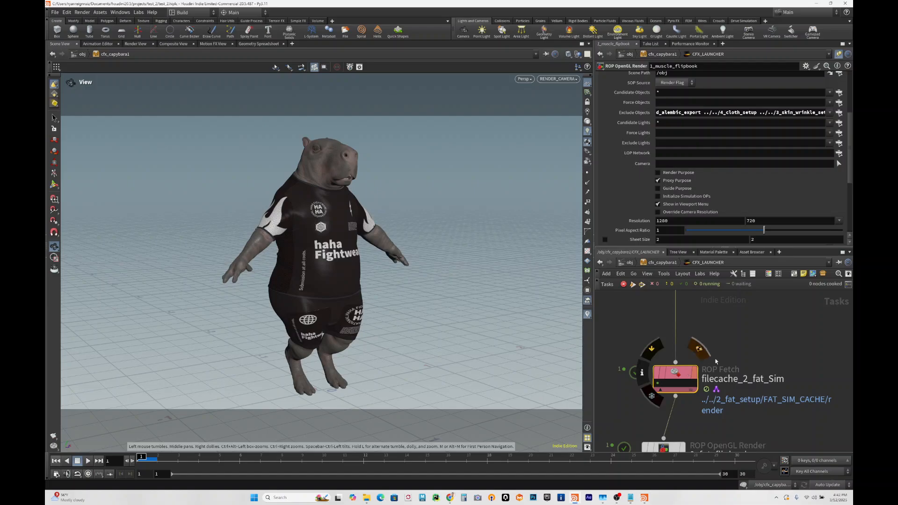
{"action": "middle_click_drag", "start_coordinate": [736, 357], "coordinate": [706, 307]}
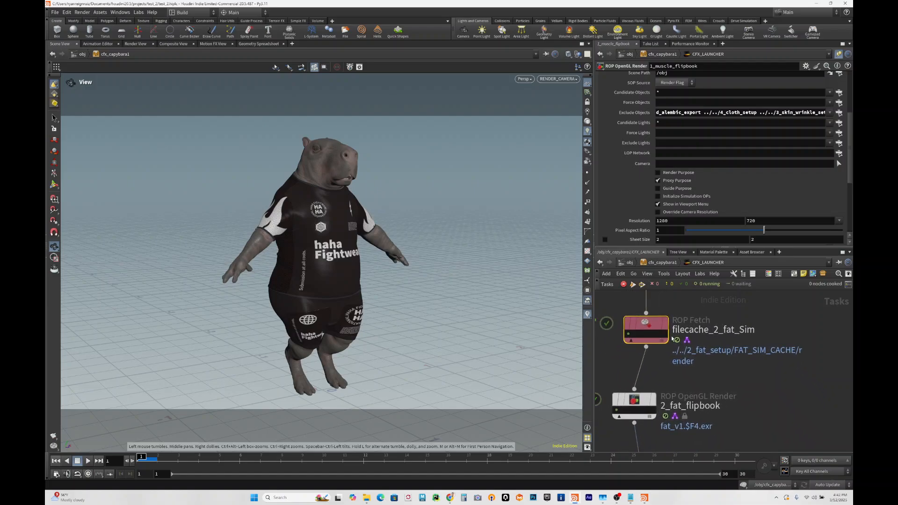
{"action": "scroll", "coordinate": [632, 131], "scroll_direction": "up", "scroll_amount": 5}
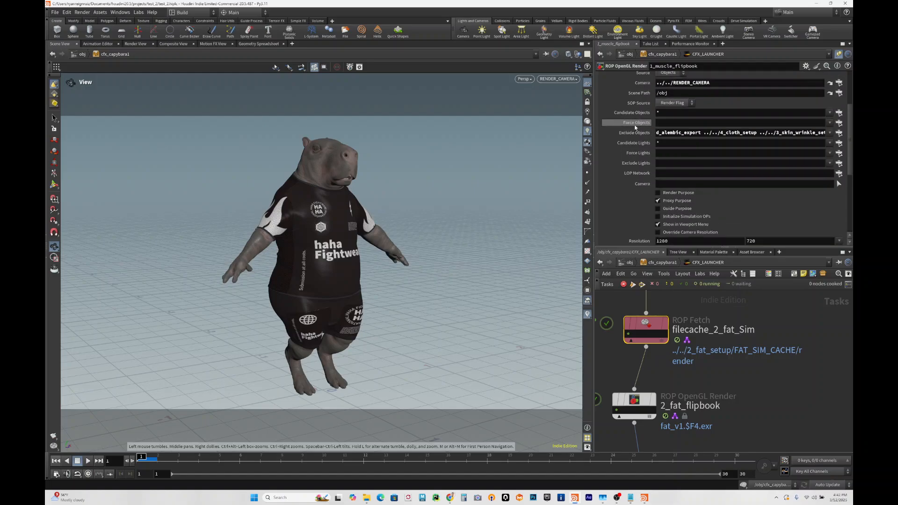
{"action": "scroll", "coordinate": [646, 124], "scroll_direction": "up", "scroll_amount": 2}
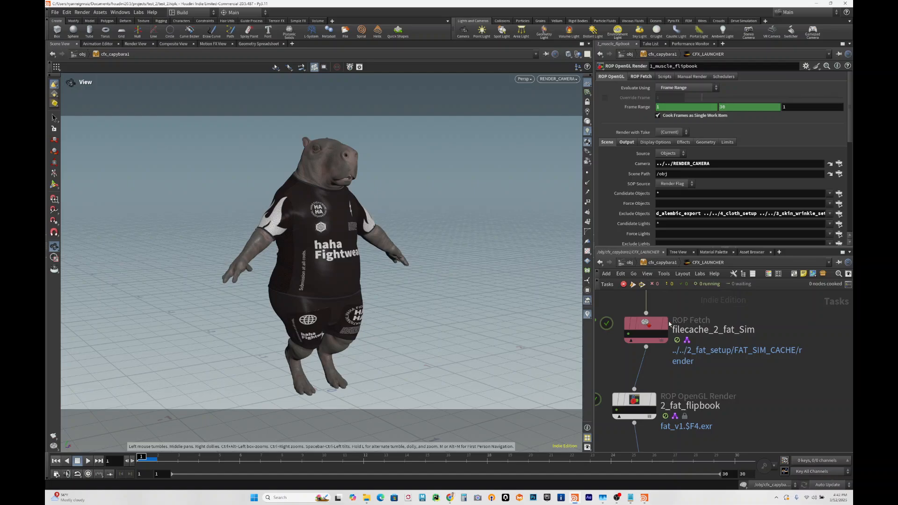
{"action": "left_click", "coordinate": [655, 326]}
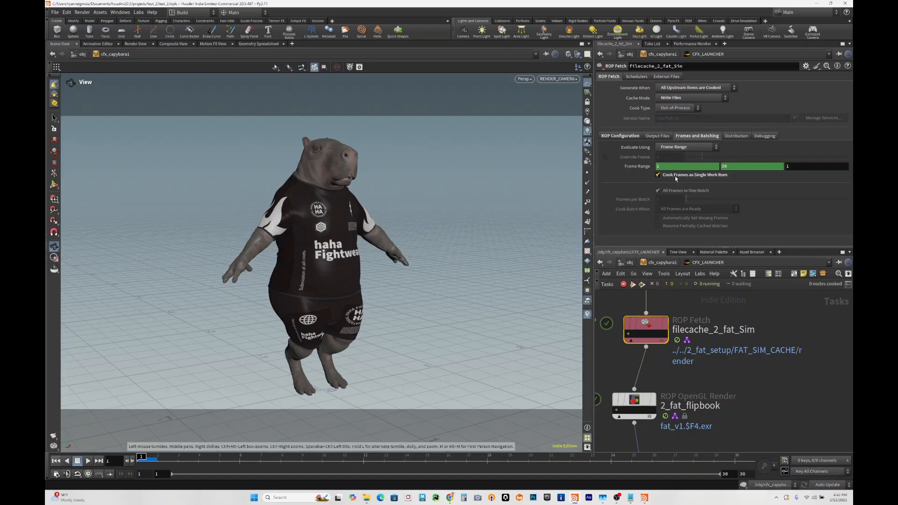
{"action": "left_click", "coordinate": [614, 137]}
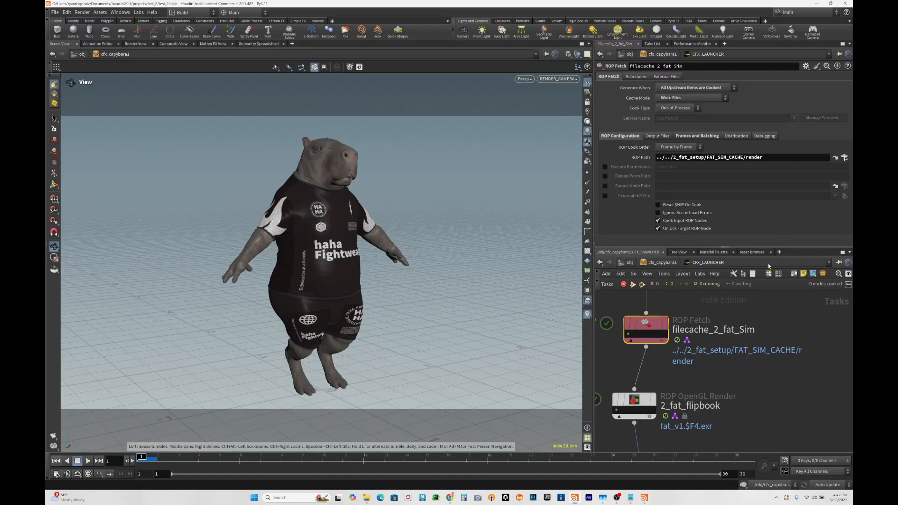
- Show the render settings of 2_fat_flipbook and read through its full Exclude Objects list
{"action": "middle_click_drag", "start_coordinate": [756, 383], "coordinate": [777, 334]}
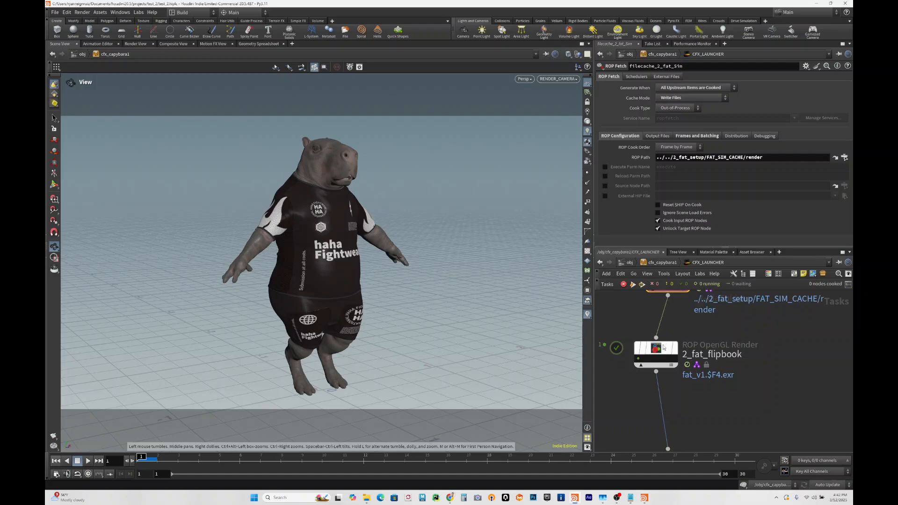
{"action": "left_click", "coordinate": [657, 349]}
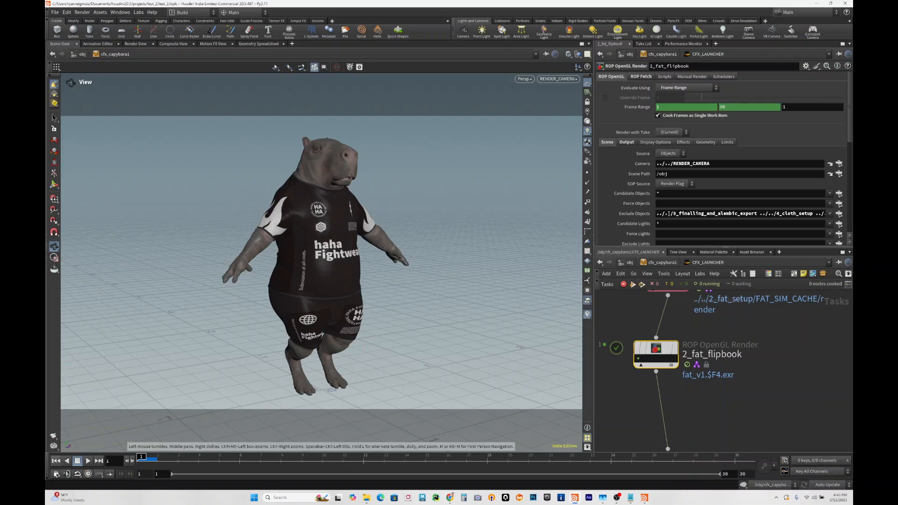
{"action": "left_click_drag", "start_coordinate": [668, 214], "coordinate": [848, 220]}
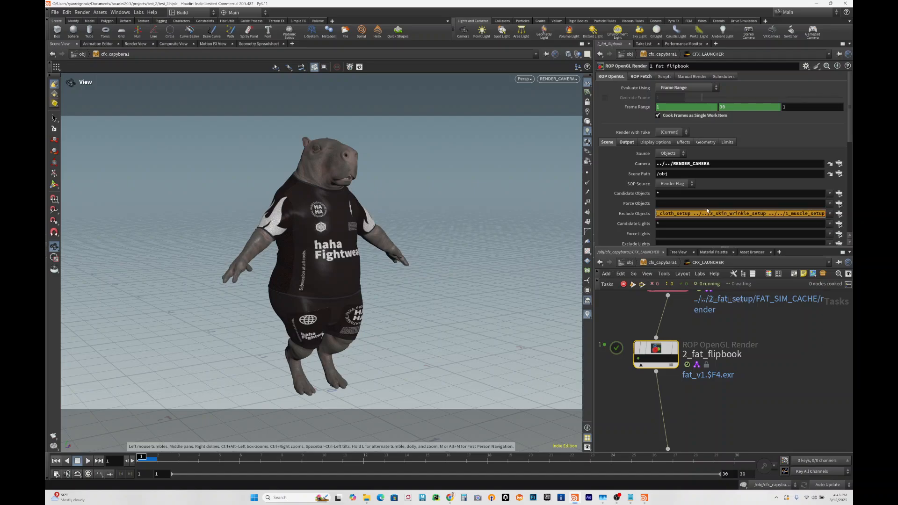
- View the work item output of 2_fat_flipbook, play the rendered sequence, and close the viewer
{"action": "right_click", "coordinate": [638, 359]}
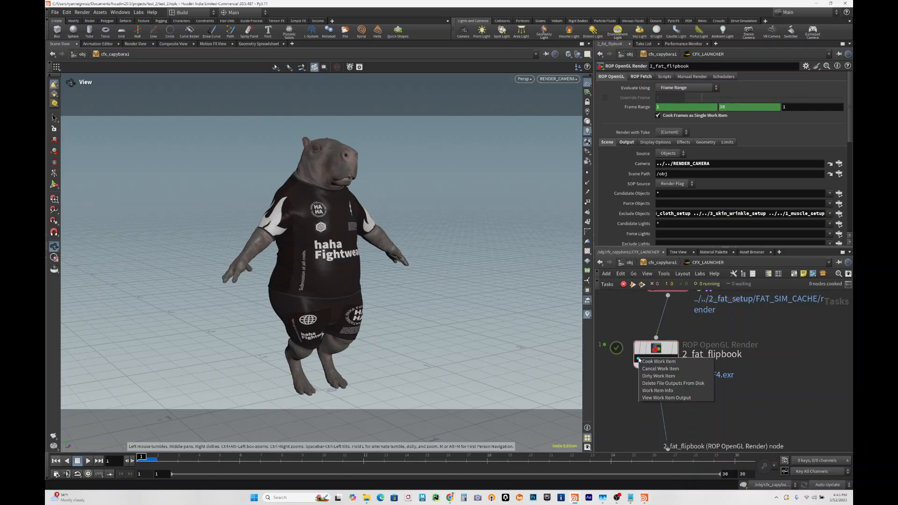
{"action": "left_click", "coordinate": [656, 398]}
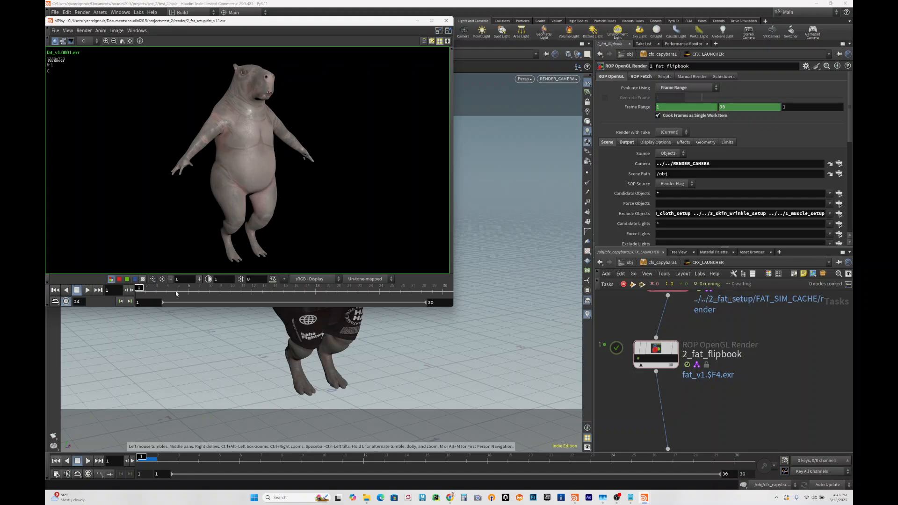
{"action": "left_click", "coordinate": [88, 290]}
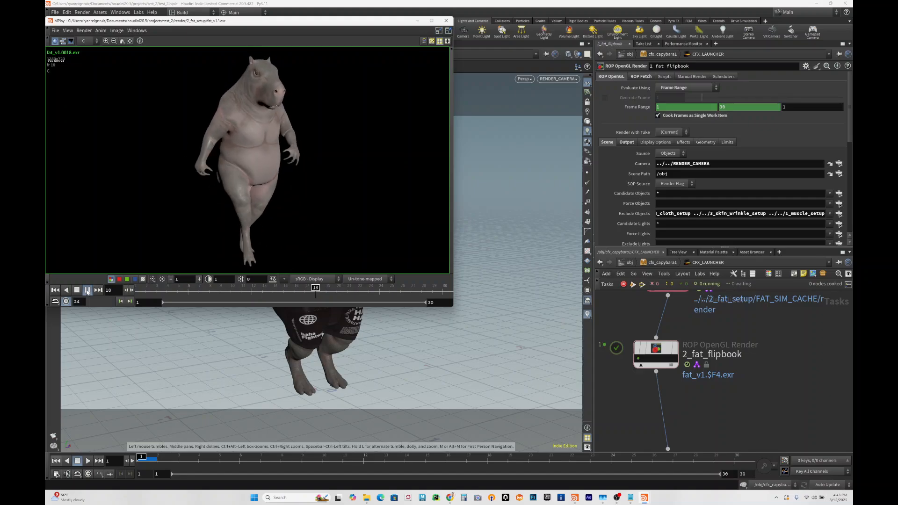
{"action": "left_click", "coordinate": [446, 21]}
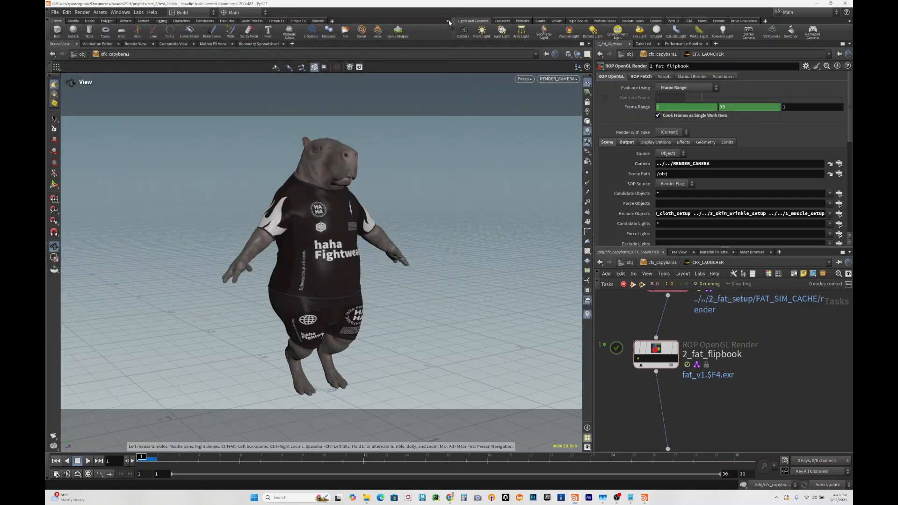
- Look over the order of the task chain from the muscle simulation cache down to the skin and cloth nodes
{"action": "scroll", "coordinate": [746, 399], "scroll_direction": "down", "scroll_amount": 2}
{"action": "middle_click_drag", "start_coordinate": [746, 398], "coordinate": [737, 311]}
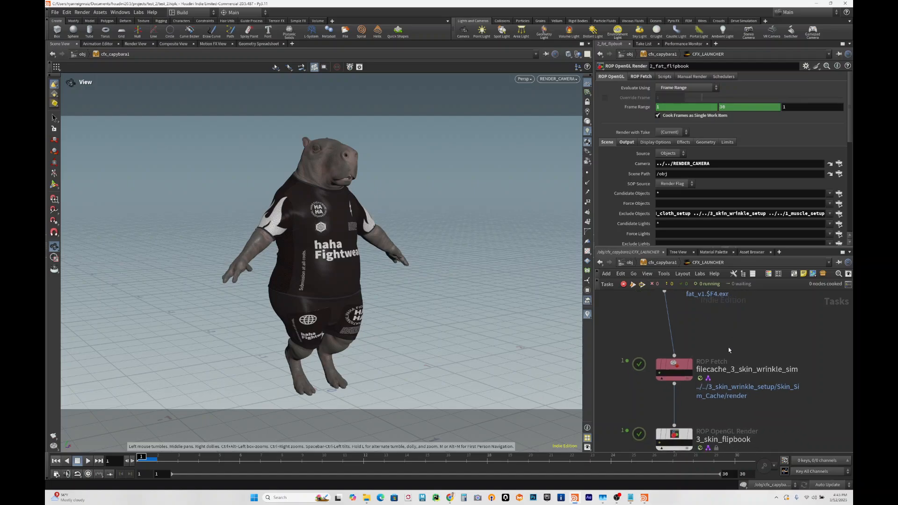
{"action": "middle_click_drag", "start_coordinate": [730, 348], "coordinate": [704, 300]}
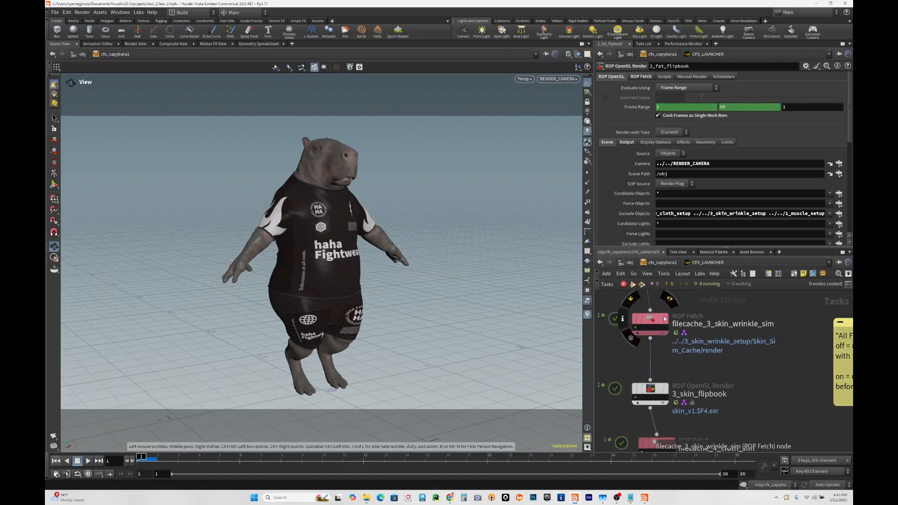
{"action": "scroll", "coordinate": [687, 334], "scroll_direction": "down", "scroll_amount": 3}
{"action": "scroll", "coordinate": [687, 334], "scroll_direction": "down", "scroll_amount": 4}
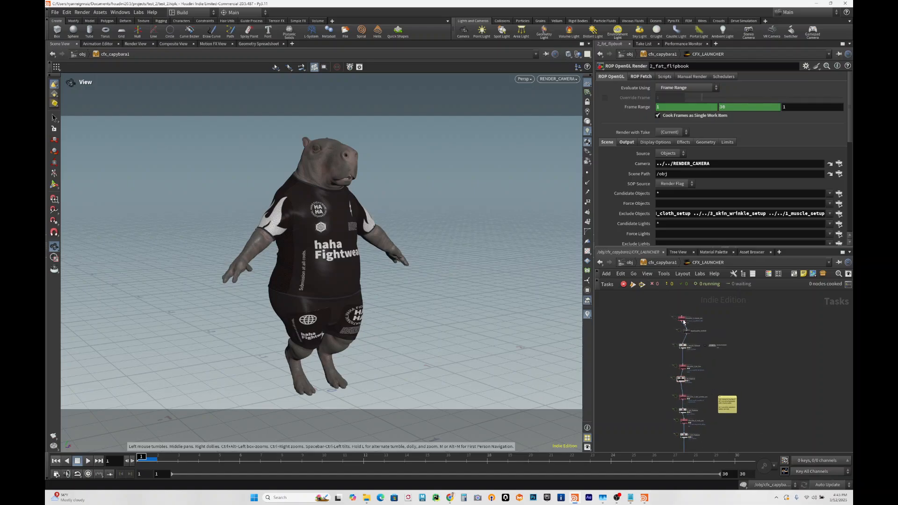
{"action": "mouse_move", "coordinate": [688, 334]}
{"action": "scroll", "coordinate": [705, 387], "scroll_direction": "up", "scroll_amount": 2}
{"action": "scroll", "coordinate": [705, 387], "scroll_direction": "up", "scroll_amount": 5}
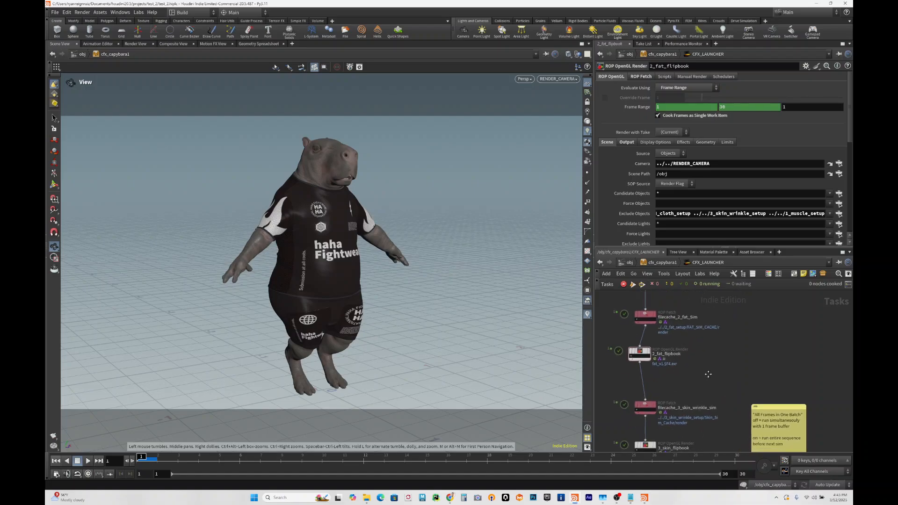
{"action": "scroll", "coordinate": [704, 411], "scroll_direction": "down", "scroll_amount": 4}
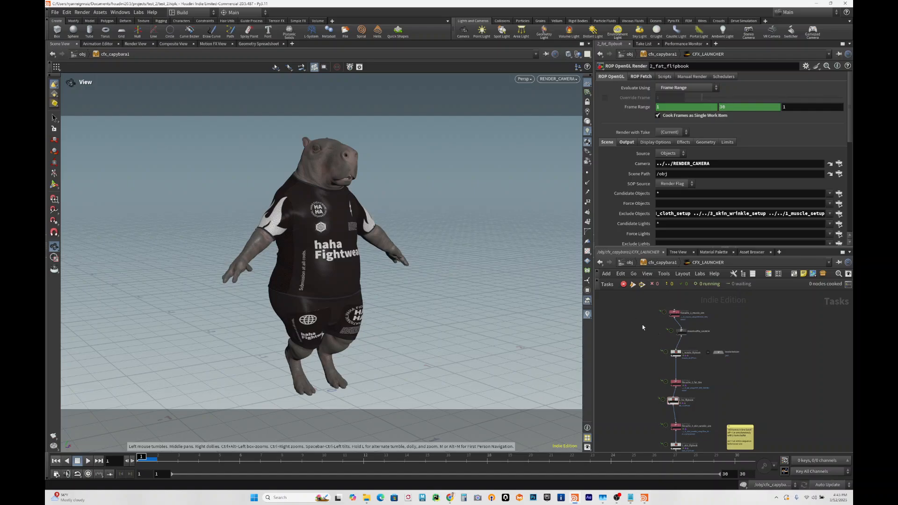
{"action": "scroll", "coordinate": [672, 365], "scroll_direction": "up", "scroll_amount": 3}
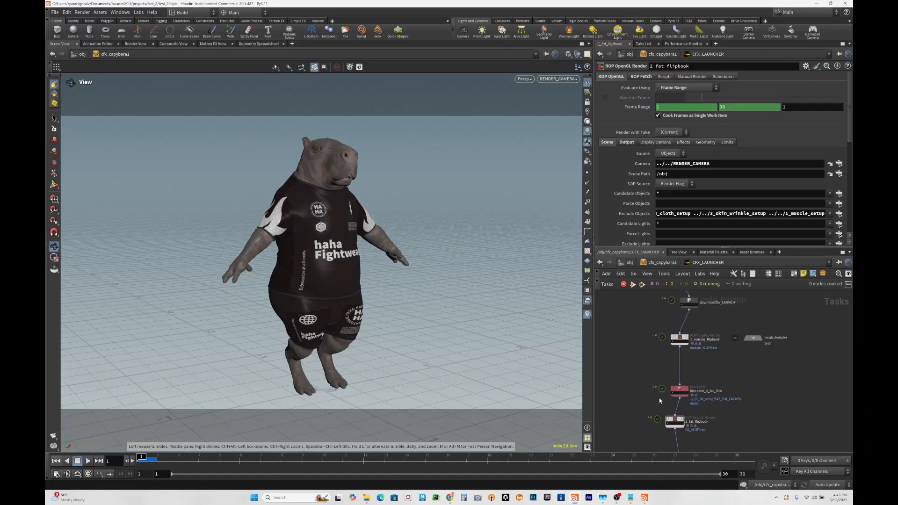
{"action": "scroll", "coordinate": [639, 366], "scroll_direction": "up", "scroll_amount": 3}
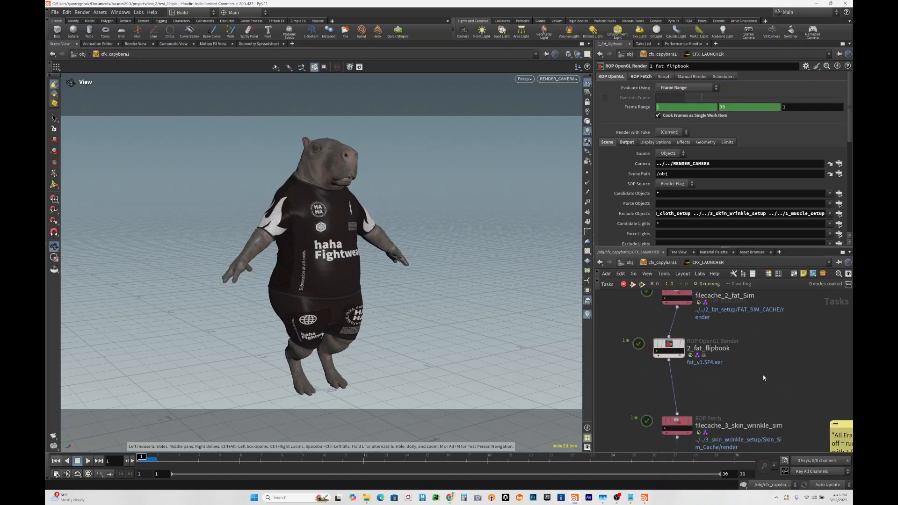
- Show the ROP Fetch settings of the filecache_3_skin_wrinkle_sim node
{"action": "middle_click_drag", "start_coordinate": [715, 387], "coordinate": [707, 319]}
{"action": "scroll", "coordinate": [715, 342], "scroll_direction": "up", "scroll_amount": 1}
{"action": "left_click", "coordinate": [660, 337]}
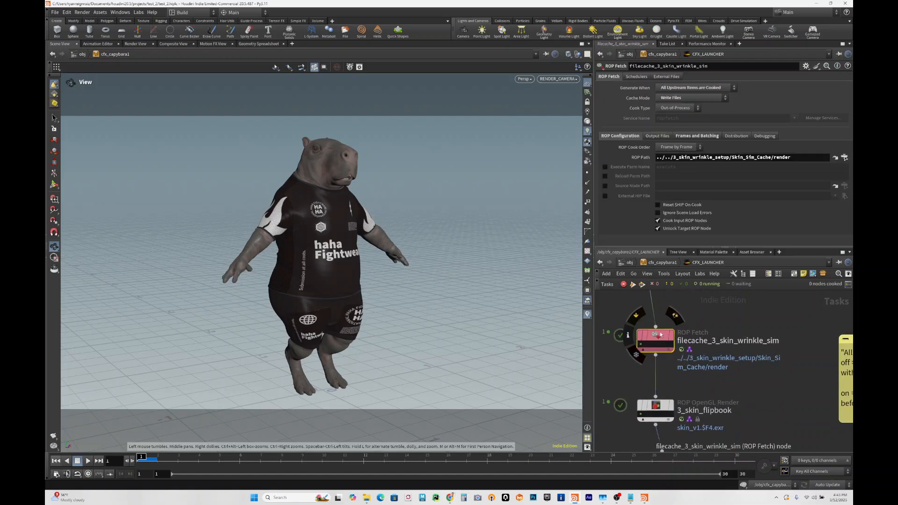
- Show the output file settings and then the frame range and batching settings of filecache_3_skin_wrinkle_sim
{"action": "scroll", "coordinate": [746, 332], "scroll_direction": "up", "scroll_amount": 1}
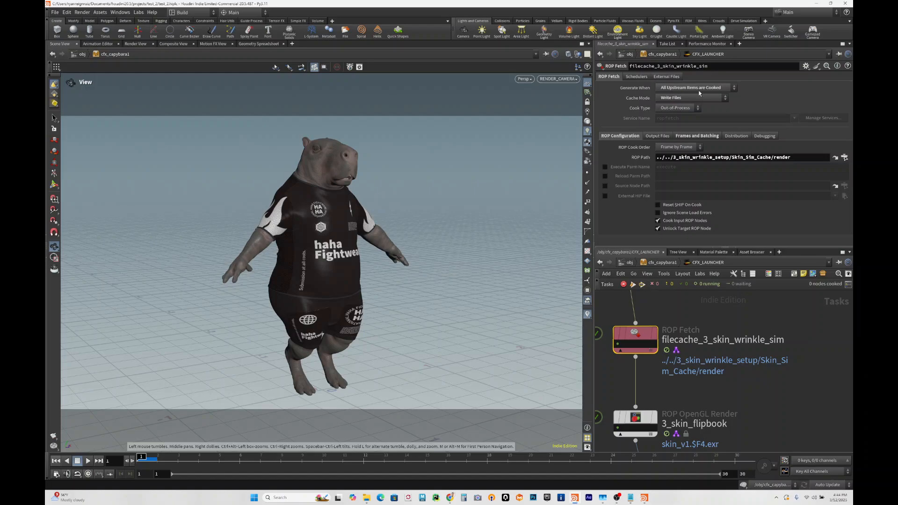
{"action": "left_click", "coordinate": [652, 136]}
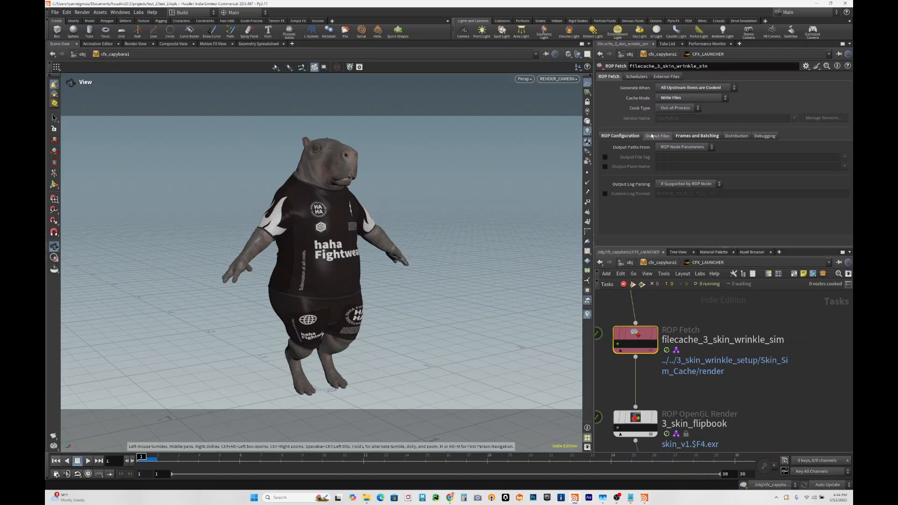
{"action": "left_click", "coordinate": [678, 136]}
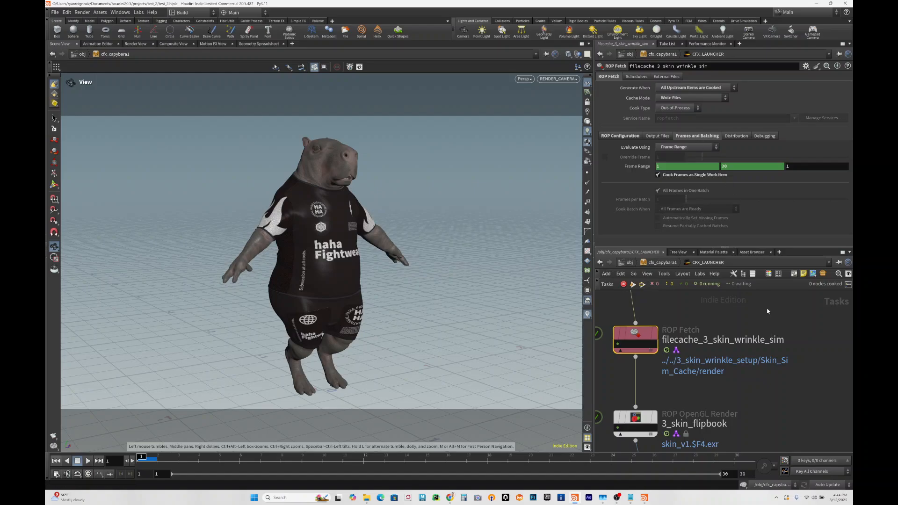
- Show the scene render settings of the 3_skin_flipbook node below the skin wrinkle cache
{"action": "middle_click_drag", "start_coordinate": [757, 394], "coordinate": [786, 324]}
{"action": "middle_click_drag", "start_coordinate": [710, 379], "coordinate": [738, 333]}
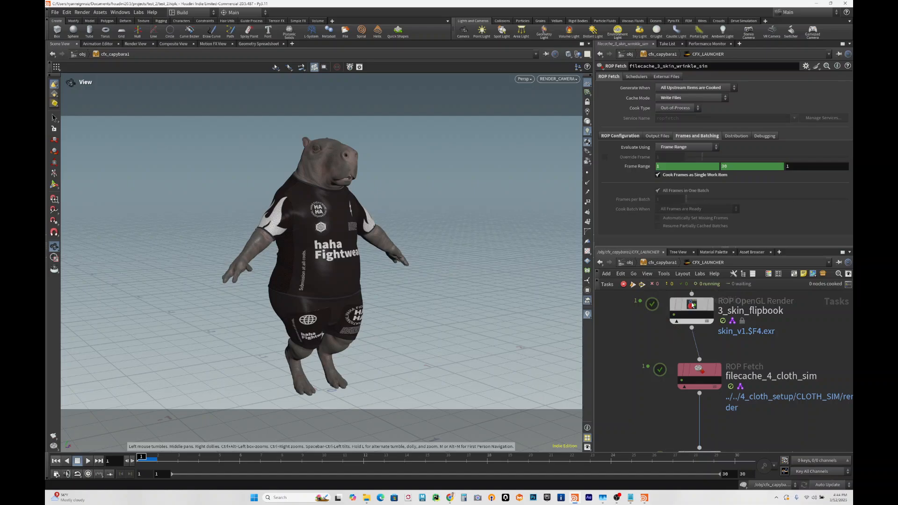
{"action": "left_click", "coordinate": [693, 304]}
{"action": "middle_click_drag", "start_coordinate": [750, 350], "coordinate": [730, 380]}
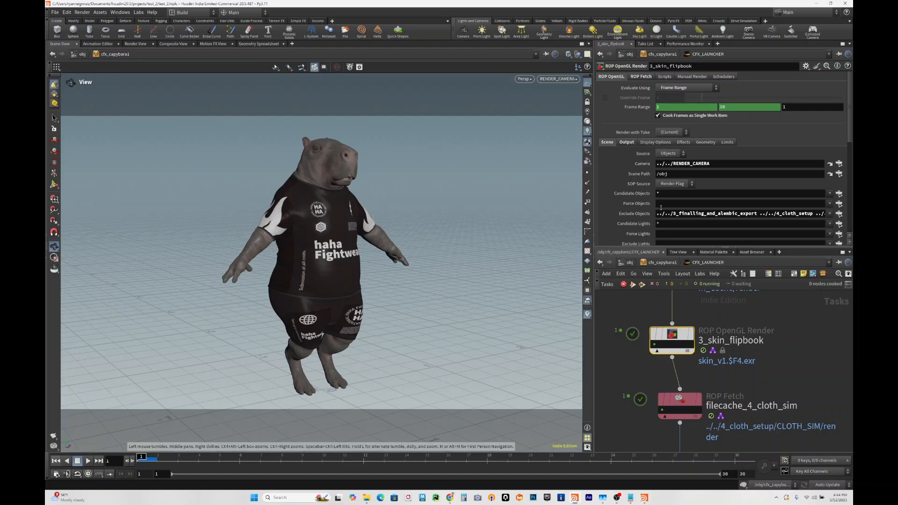
- View the work item output of 3_skin_flipbook, play the rendered skin sequence, and close the viewer
{"action": "right_click", "coordinate": [655, 345]}
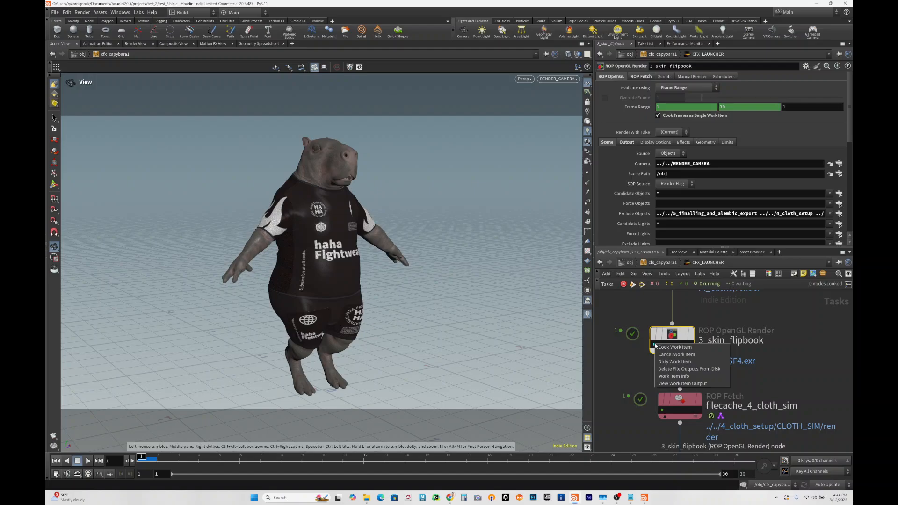
{"action": "left_click", "coordinate": [677, 383]}
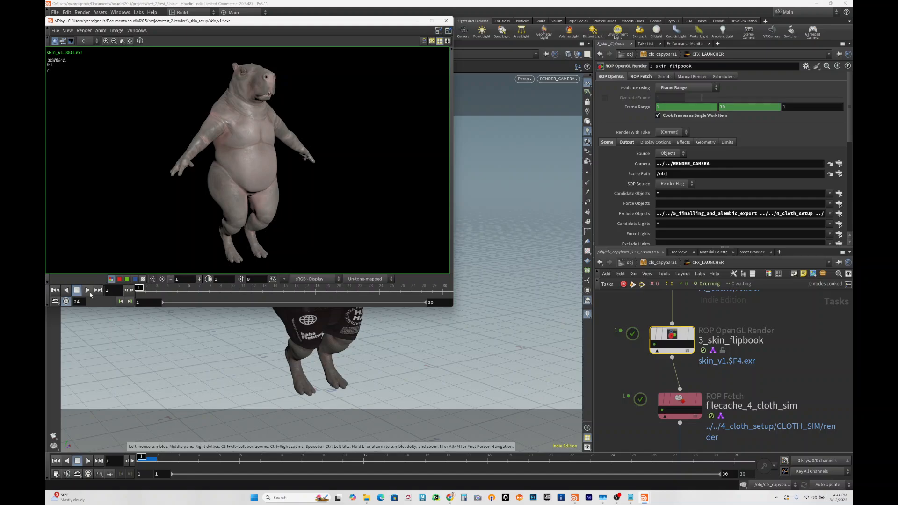
{"action": "left_click", "coordinate": [88, 289]}
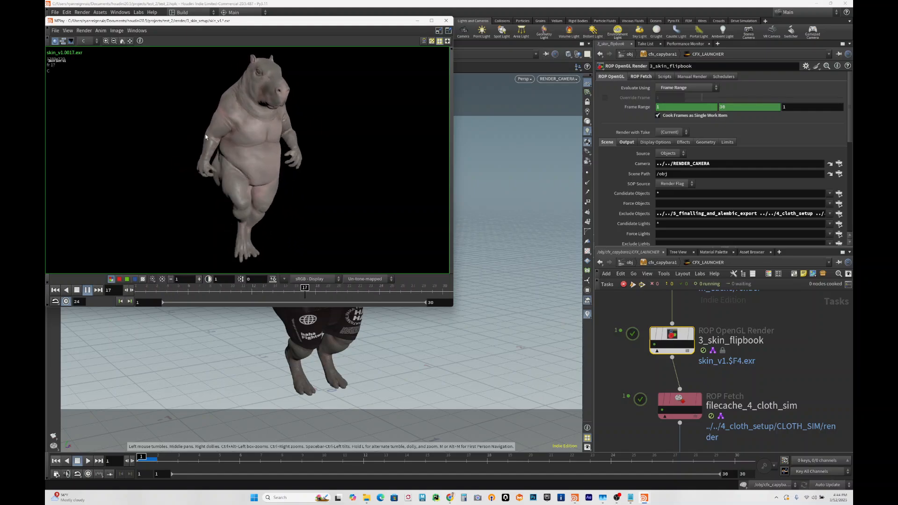
{"action": "left_click", "coordinate": [446, 20]}
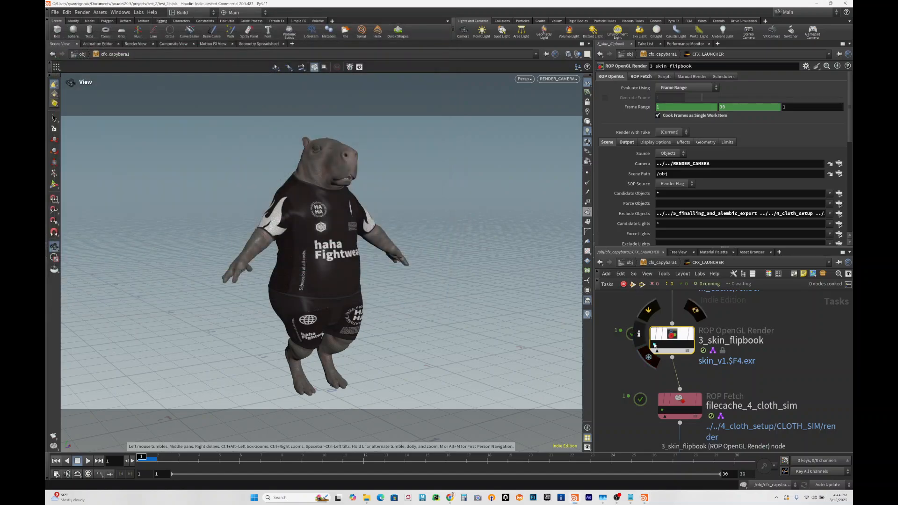
- Inspect the work item info of 3_skin_flipbook and close the info window
{"action": "right_click", "coordinate": [656, 345]}
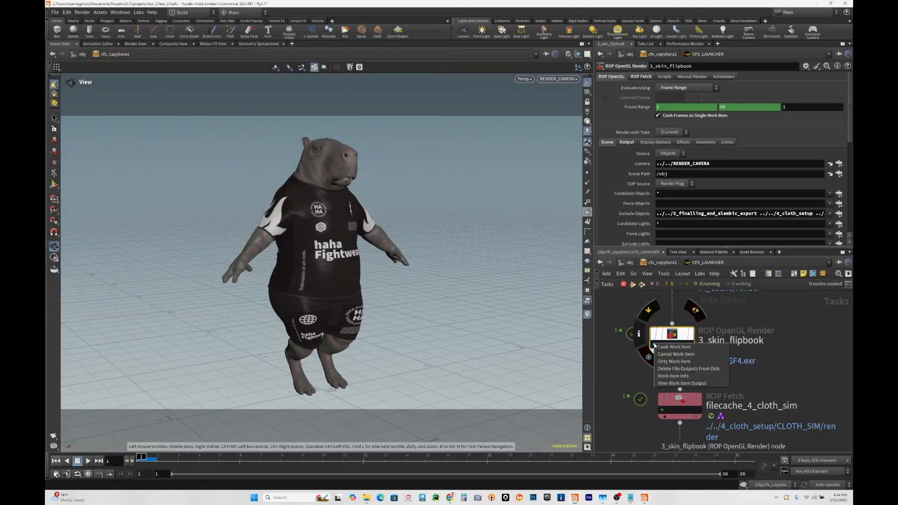
{"action": "left_click", "coordinate": [672, 377]}
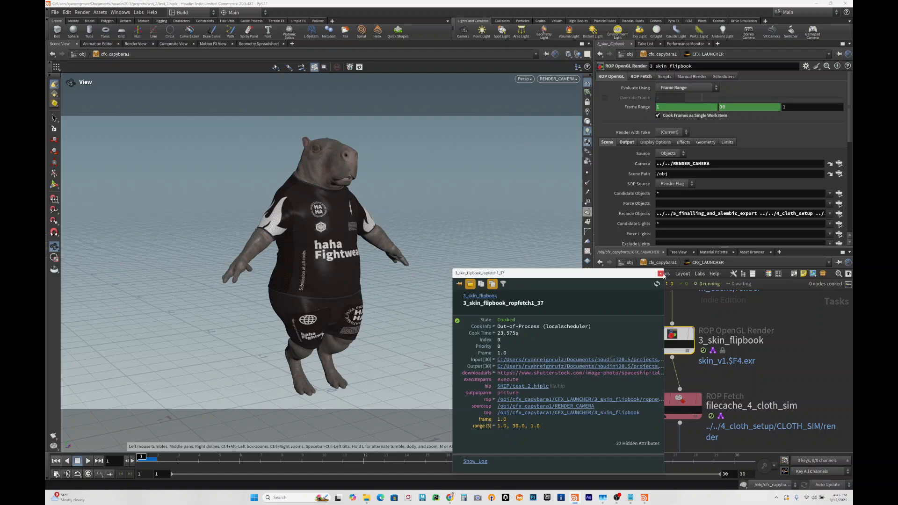
{"action": "left_click", "coordinate": [660, 273]}
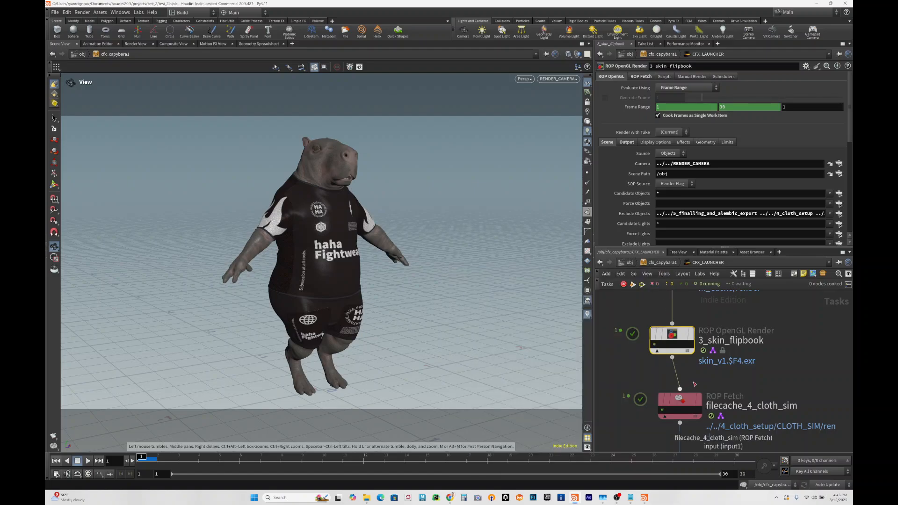
- Show the ROP configuration of filecache_4_cloth_sim, including its cook order and ROP path
{"action": "middle_click_drag", "start_coordinate": [698, 405], "coordinate": [669, 359]}
{"action": "left_click", "coordinate": [659, 355]}
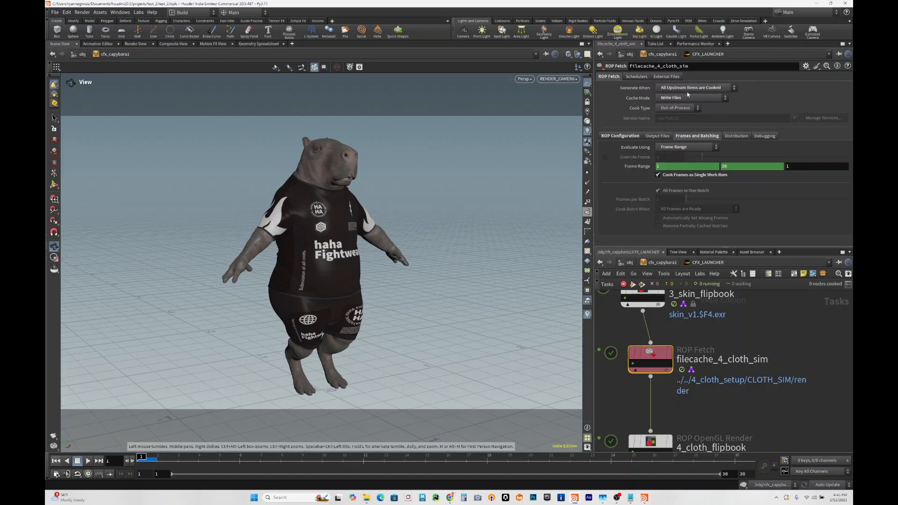
{"action": "left_click", "coordinate": [620, 135]}
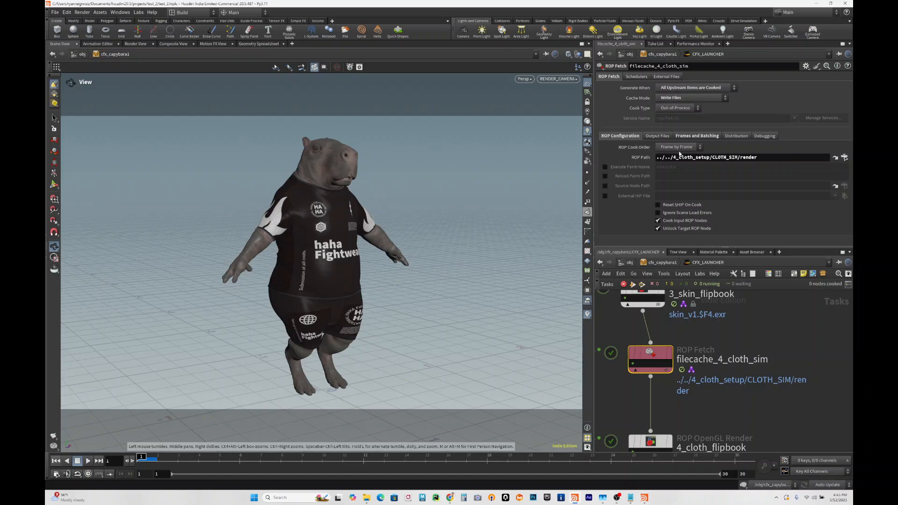
{"action": "left_click", "coordinate": [692, 148]}
{"action": "left_click", "coordinate": [692, 149]}
- Show the 4_cloth_flipbook node, view its work item output, play the rendered cloth sequence, and close the viewer
{"action": "middle_click_drag", "start_coordinate": [732, 422], "coordinate": [730, 321]}
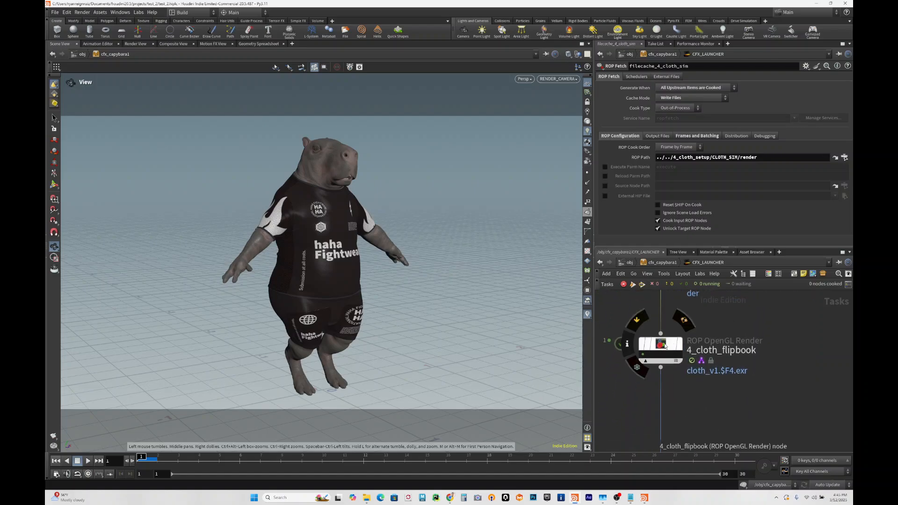
{"action": "left_click", "coordinate": [663, 345]}
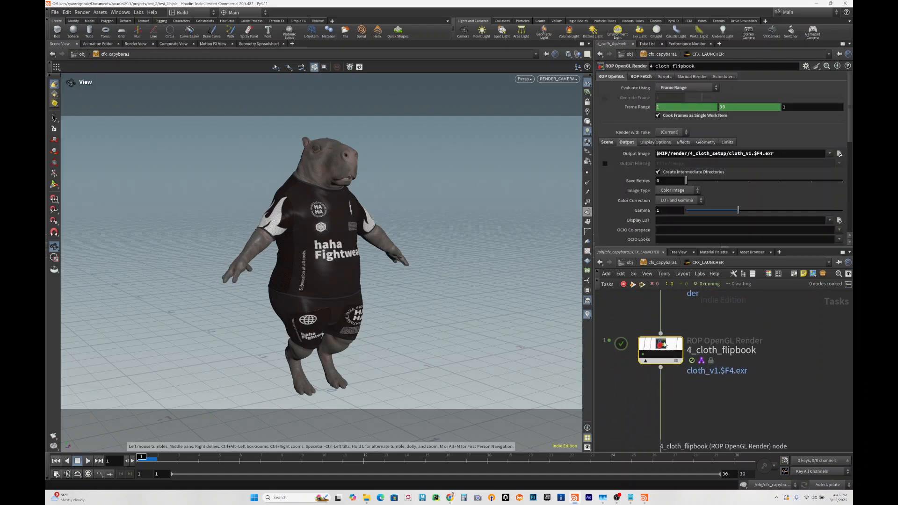
{"action": "right_click", "coordinate": [644, 357]}
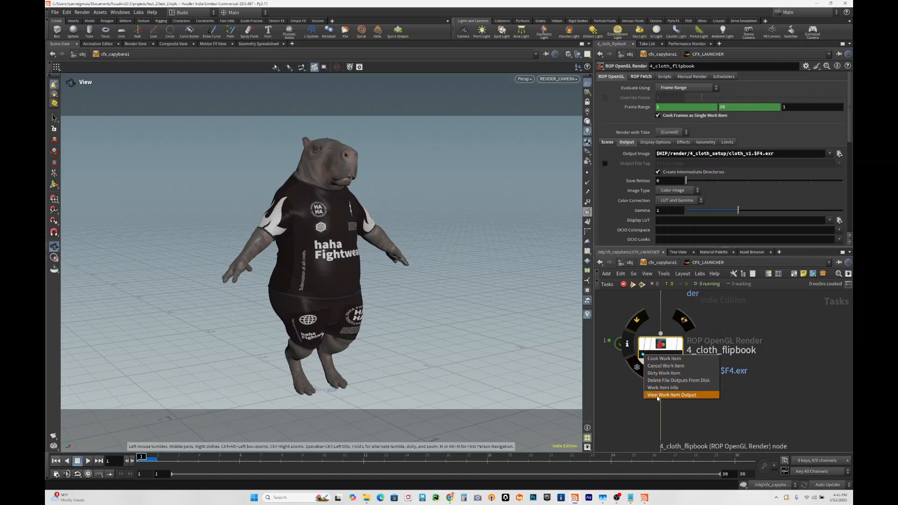
{"action": "left_click", "coordinate": [657, 395]}
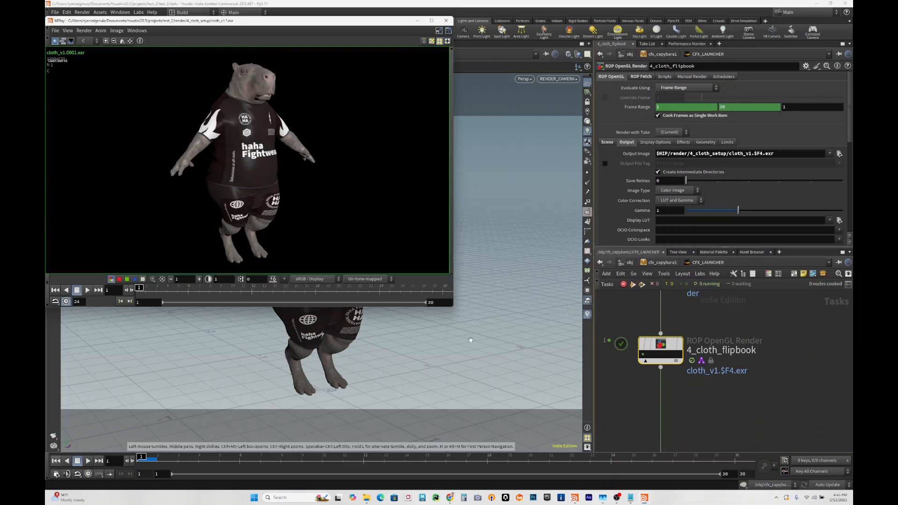
{"action": "left_click", "coordinate": [87, 290]}
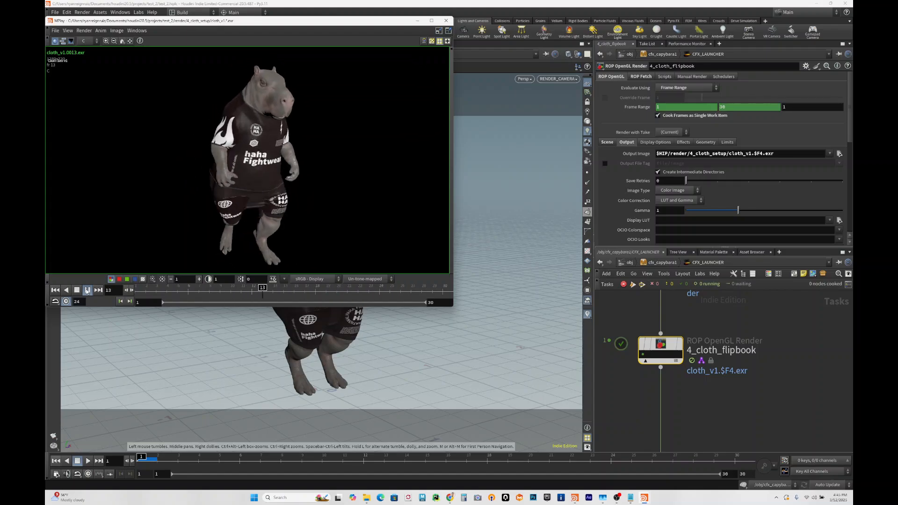
{"action": "left_click", "coordinate": [446, 21]}
- Show the merge settings of the waitforall2 node that follows the cloth flipbook
{"action": "scroll", "coordinate": [742, 400], "scroll_direction": "down", "scroll_amount": 3}
{"action": "middle_click_drag", "start_coordinate": [746, 403], "coordinate": [736, 311]}
{"action": "middle_click_drag", "start_coordinate": [718, 377], "coordinate": [734, 315]}
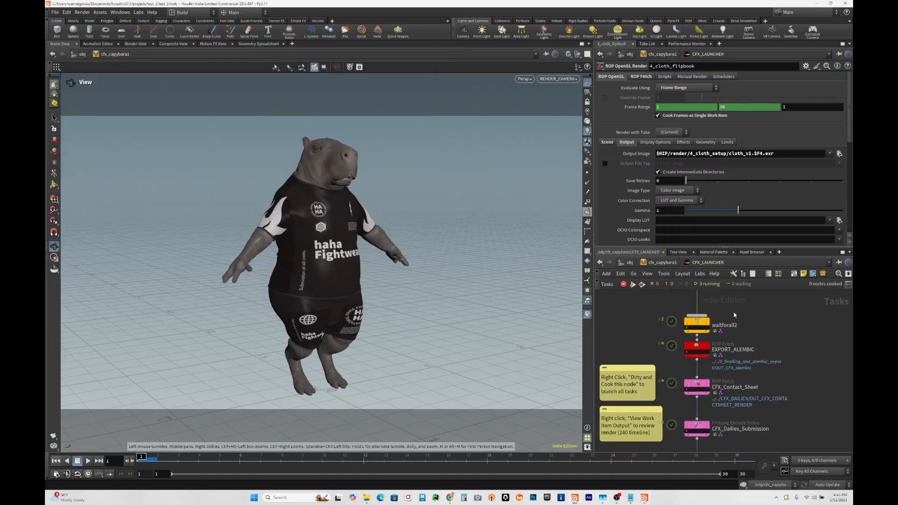
{"action": "scroll", "coordinate": [713, 319], "scroll_direction": "up", "scroll_amount": 2}
{"action": "left_click", "coordinate": [693, 322]}
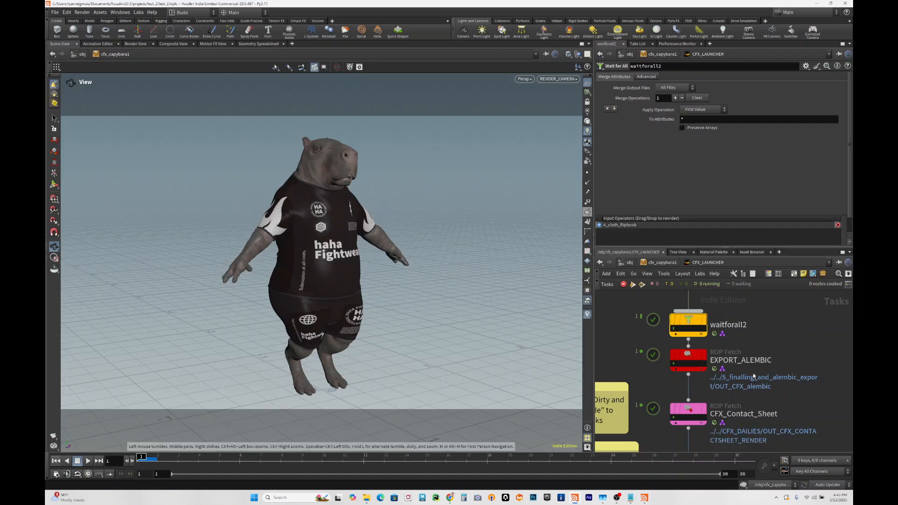
- Show the frame range settings and ROP configuration of the EXPORT_ALEMBIC node
{"action": "left_click", "coordinate": [690, 364]}
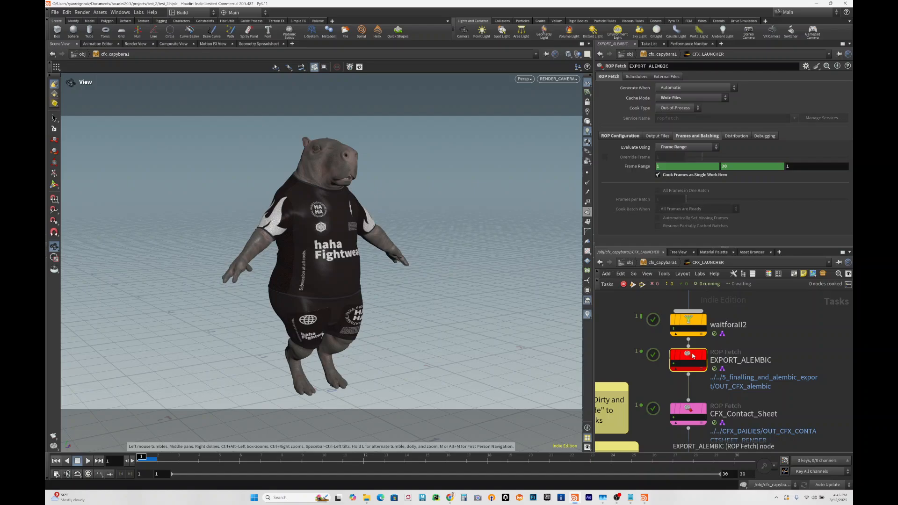
{"action": "mouse_move", "coordinate": [694, 355]}
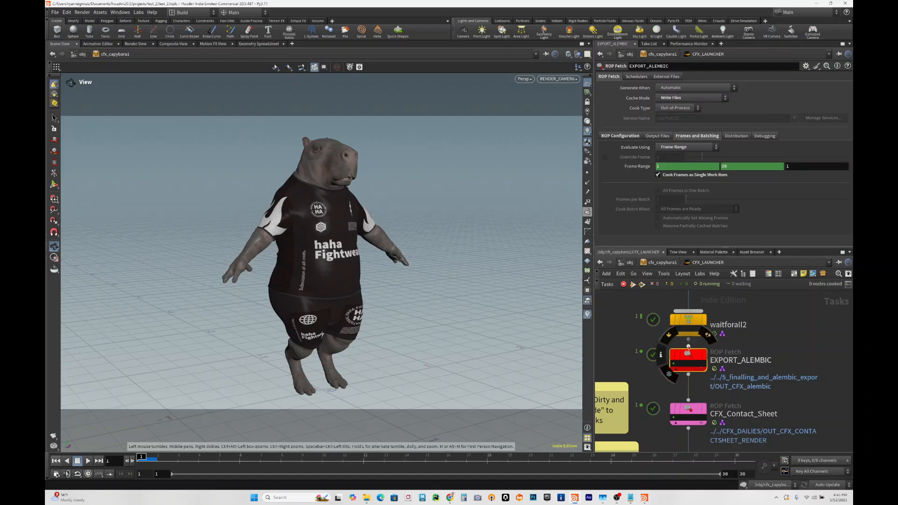
{"action": "scroll", "coordinate": [781, 339], "scroll_direction": "down", "scroll_amount": 1}
{"action": "middle_click_drag", "start_coordinate": [781, 338], "coordinate": [736, 328]}
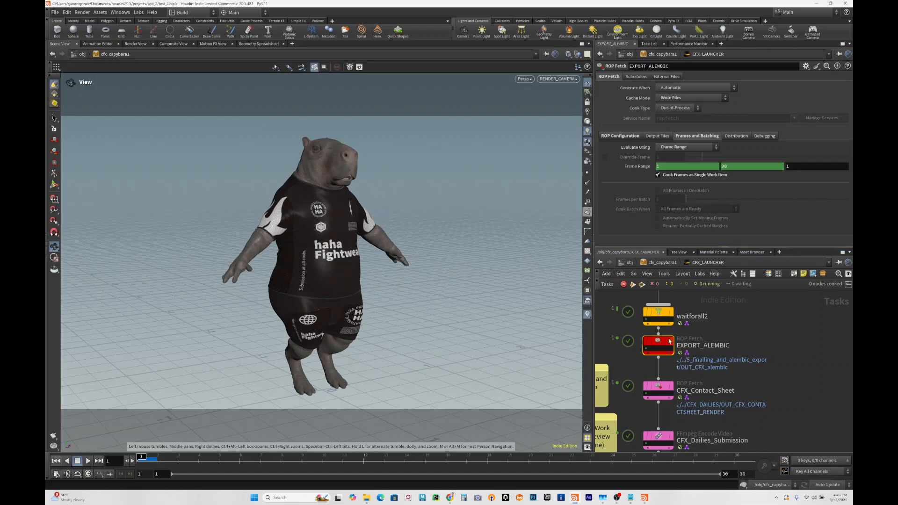
{"action": "mouse_move", "coordinate": [666, 343]}
{"action": "left_click", "coordinate": [626, 136]}
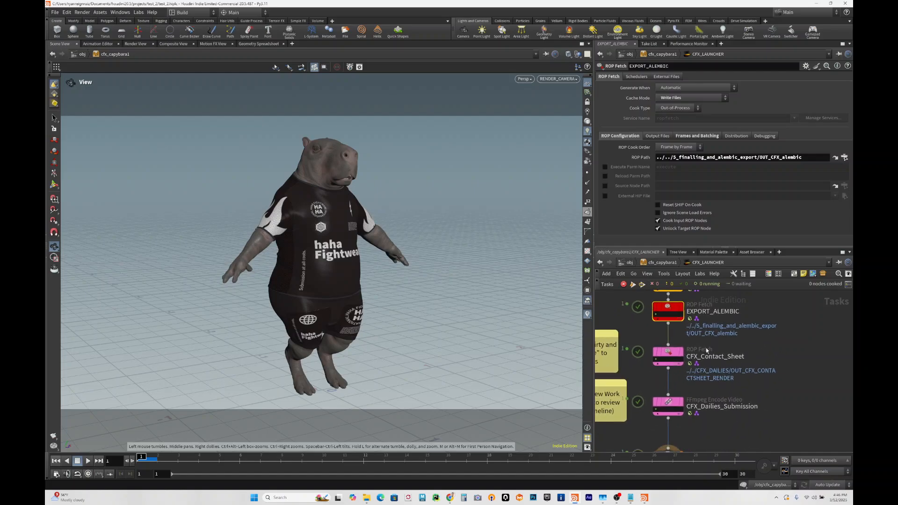
- Show the ROP path, output file settings, and frame range settings of the CFX_Contact_Sheet node
{"action": "left_click", "coordinate": [671, 353]}
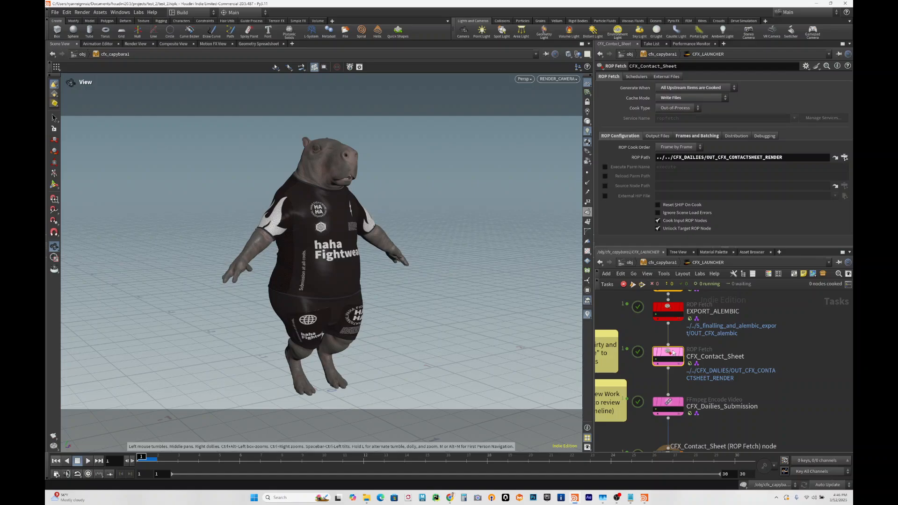
{"action": "scroll", "coordinate": [735, 342], "scroll_direction": "down", "scroll_amount": 3}
{"action": "middle_click_drag", "start_coordinate": [736, 343], "coordinate": [768, 337]}
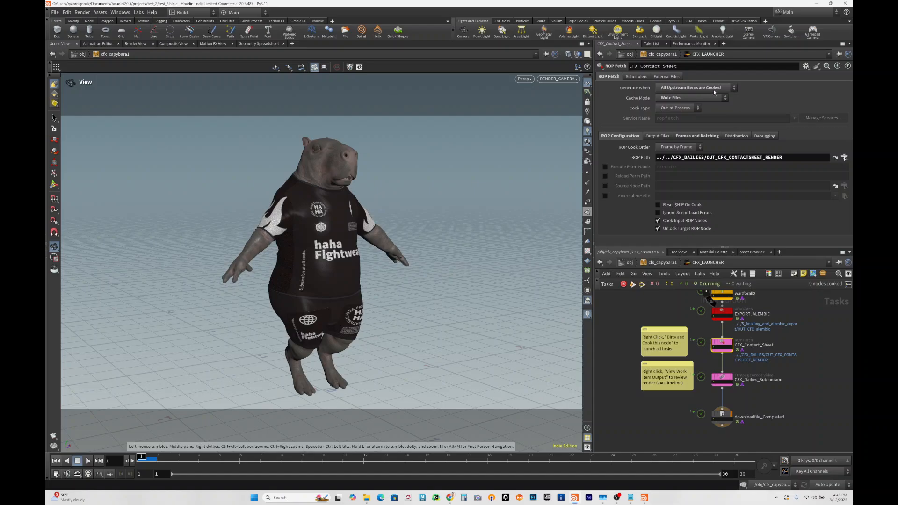
{"action": "left_click", "coordinate": [657, 136]}
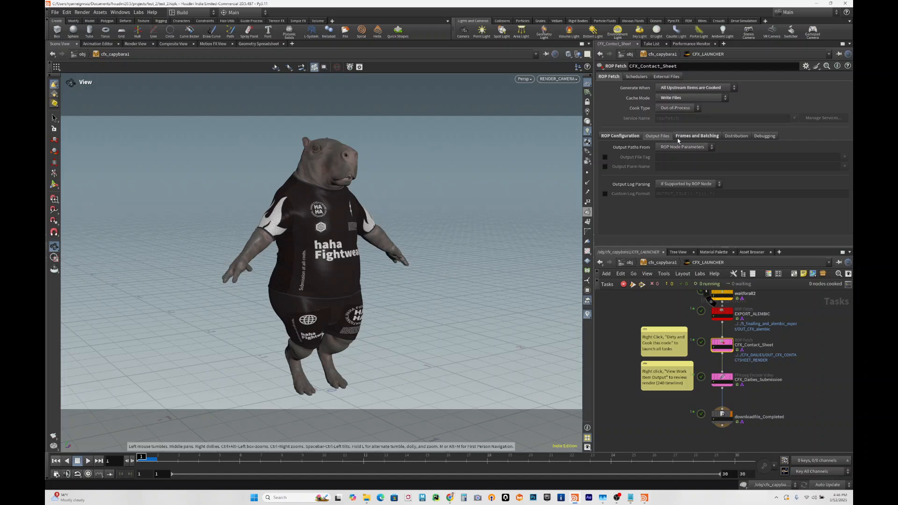
{"action": "left_click", "coordinate": [684, 137]}
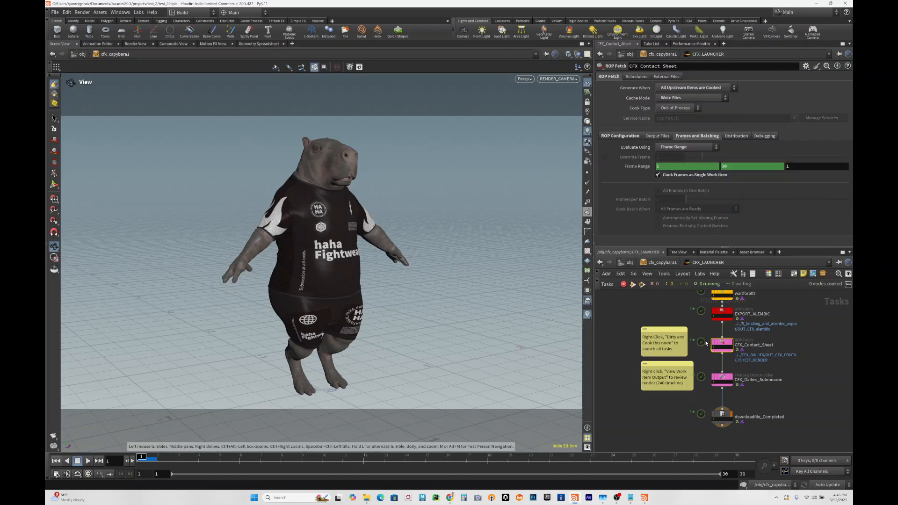
- View the work item output of CFX_Contact_Sheet, play the combined simulation contact sheet, and close the viewer
{"action": "scroll", "coordinate": [775, 369], "scroll_direction": "up", "scroll_amount": 2}
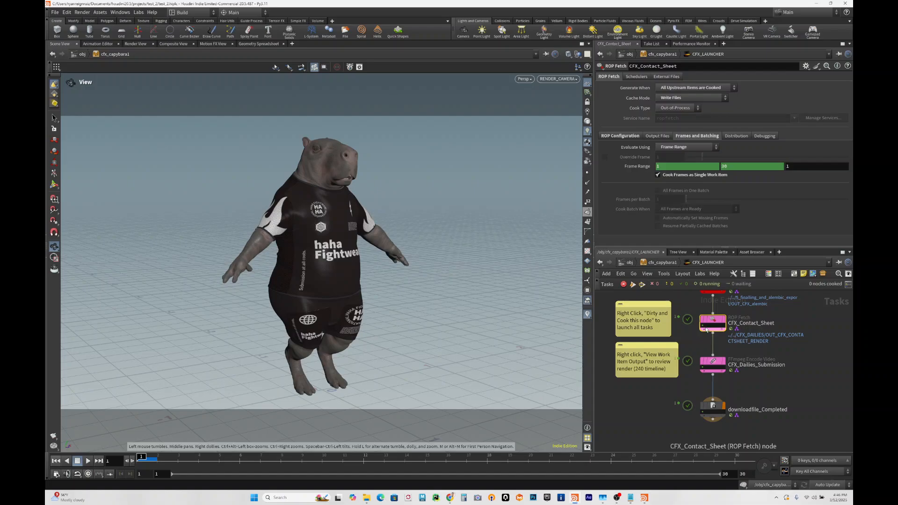
{"action": "right_click", "coordinate": [704, 327]}
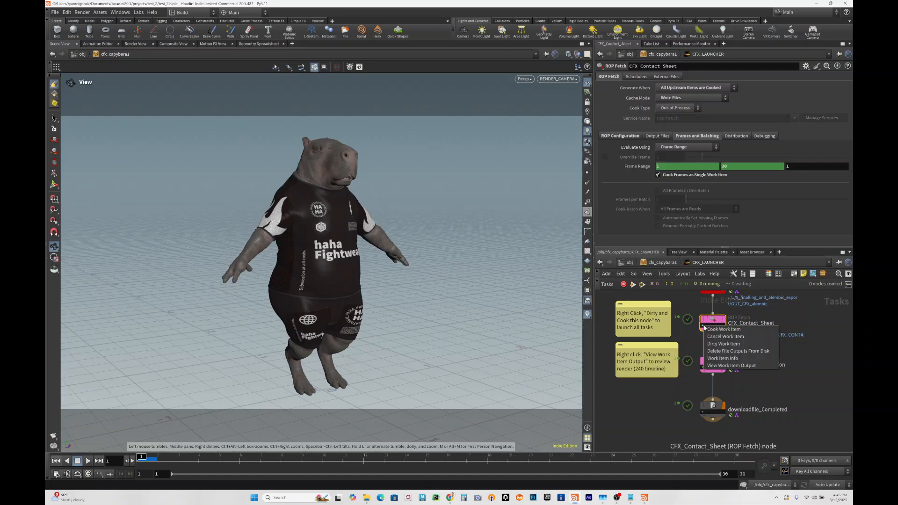
{"action": "left_click", "coordinate": [724, 366]}
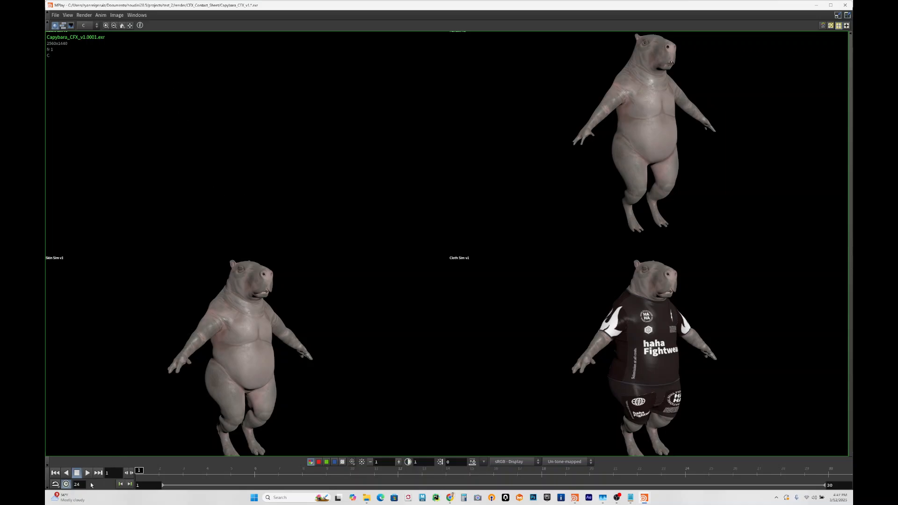
{"action": "left_click", "coordinate": [88, 473]}
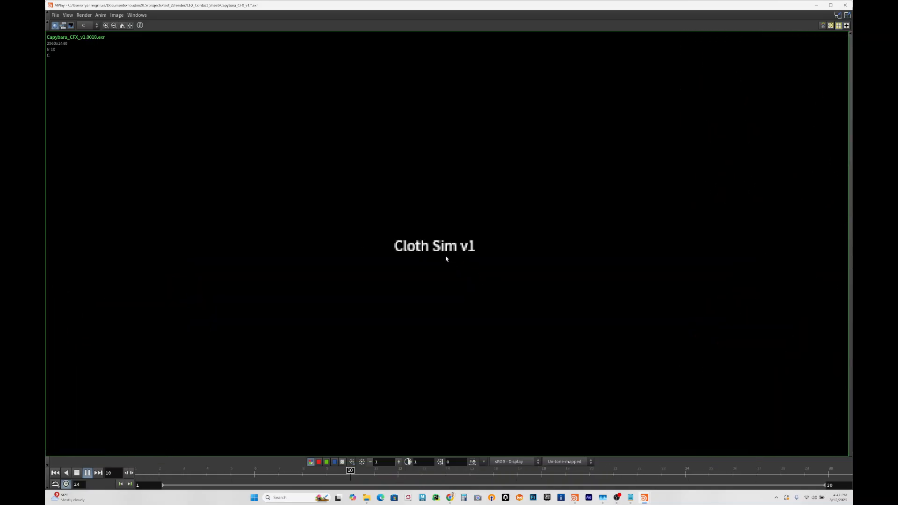
{"action": "left_click", "coordinate": [845, 4]}
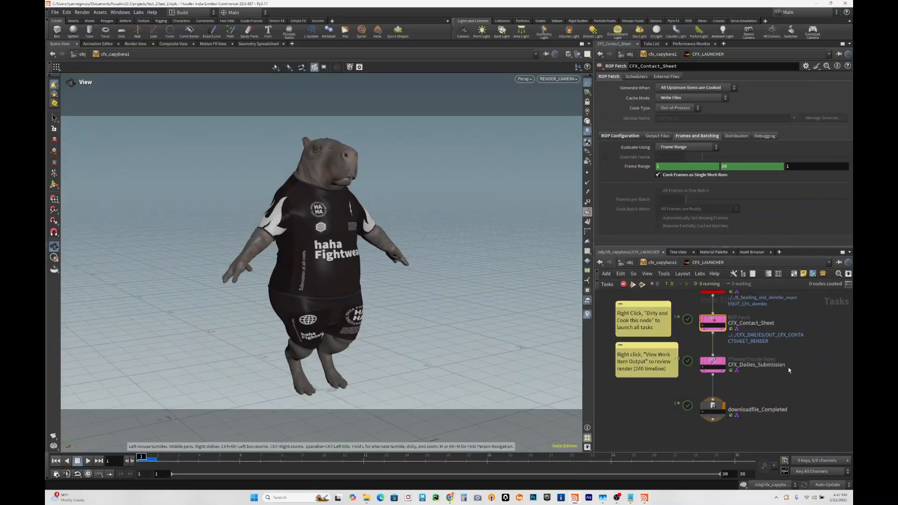
- Show the frame range and output image settings of the 4_cloth_flipbook node
{"action": "scroll", "coordinate": [788, 340], "scroll_direction": "down", "scroll_amount": 2}
{"action": "middle_click_drag", "start_coordinate": [795, 331], "coordinate": [772, 409]}
{"action": "middle_click_drag", "start_coordinate": [766, 351], "coordinate": [766, 415]}
{"action": "middle_click_drag", "start_coordinate": [758, 367], "coordinate": [762, 425]}
{"action": "scroll", "coordinate": [716, 366], "scroll_direction": "up", "scroll_amount": 3}
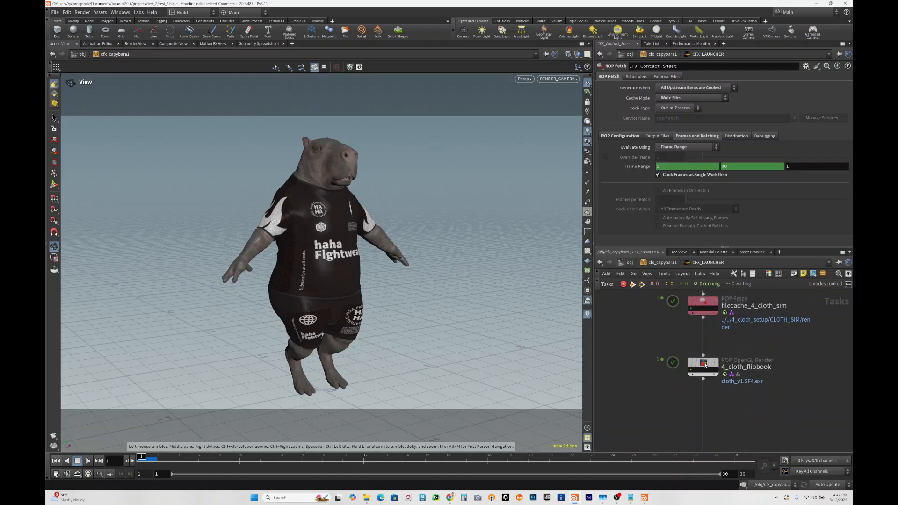
{"action": "left_click", "coordinate": [704, 365]}
{"action": "scroll", "coordinate": [638, 184], "scroll_direction": "down", "scroll_amount": 5}
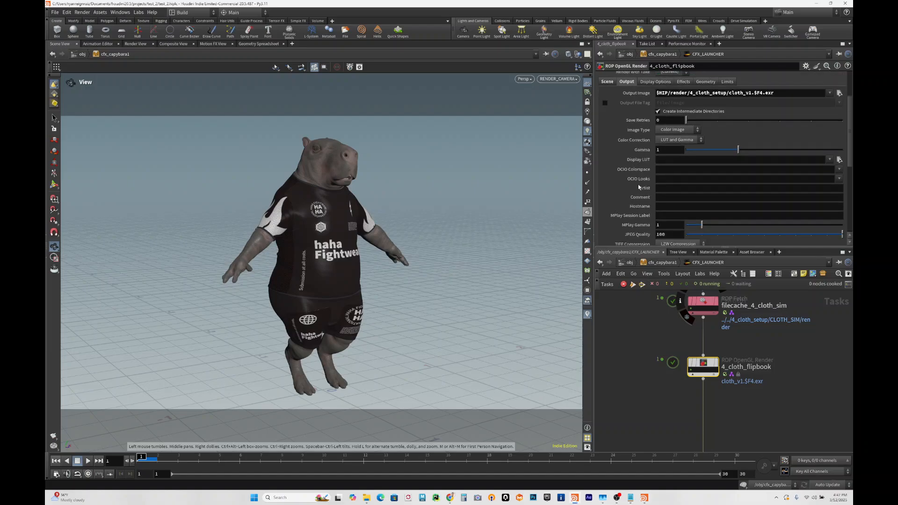
{"action": "scroll", "coordinate": [638, 184], "scroll_direction": "down", "scroll_amount": 3}
{"action": "scroll", "coordinate": [636, 185], "scroll_direction": "up", "scroll_amount": 8}
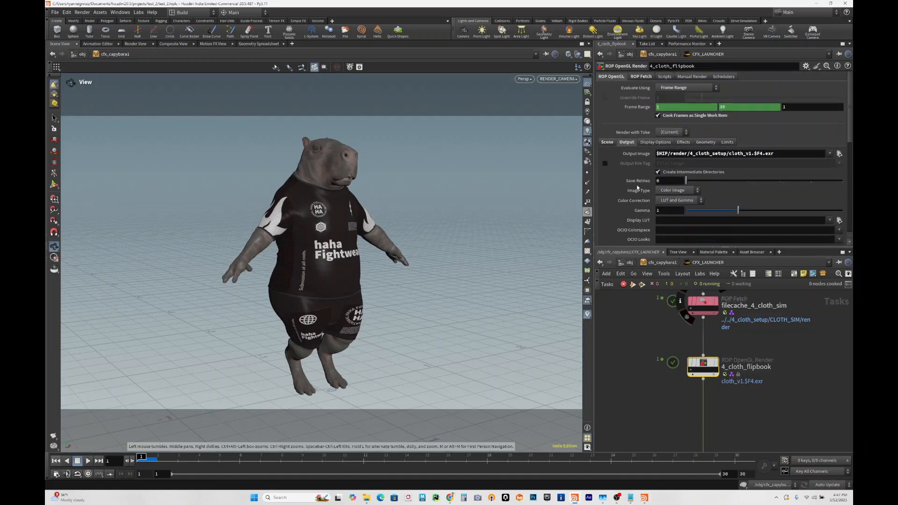
- Review the display options, effects, geometry, and limits settings of the 4_cloth_flipbook node
{"action": "left_click", "coordinate": [647, 142]}
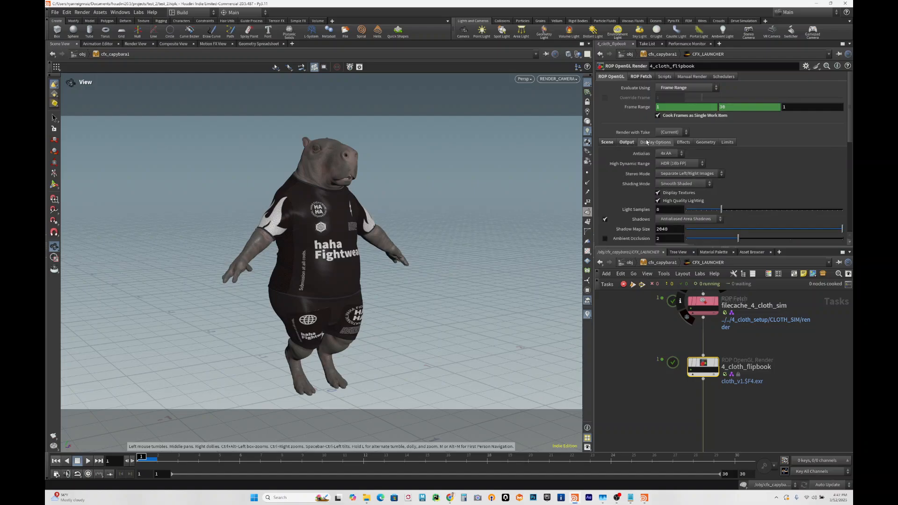
{"action": "scroll", "coordinate": [643, 174], "scroll_direction": "down", "scroll_amount": 5}
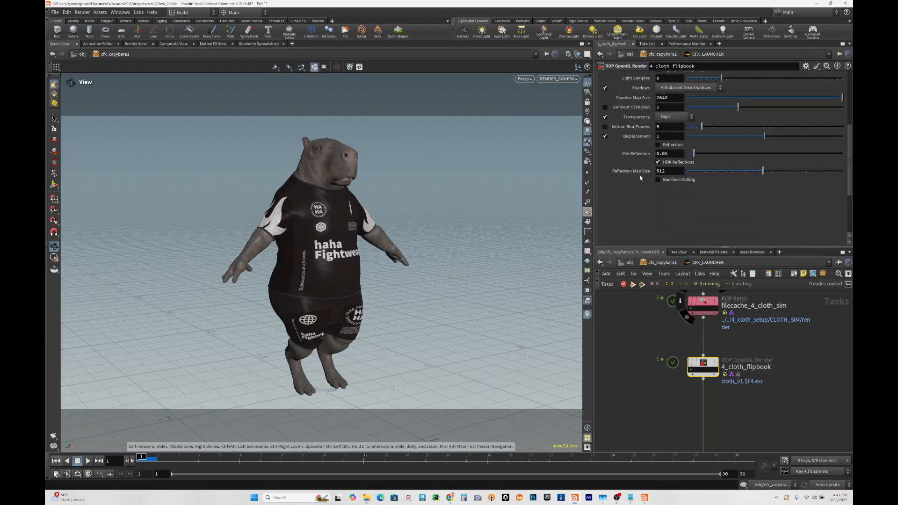
{"action": "scroll", "coordinate": [640, 178], "scroll_direction": "up", "scroll_amount": 5}
{"action": "left_click", "coordinate": [684, 122]}
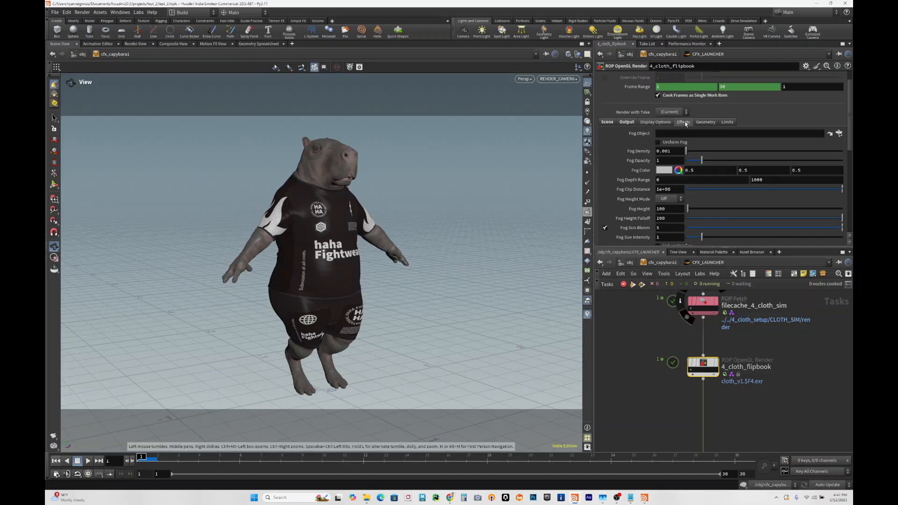
{"action": "scroll", "coordinate": [642, 181], "scroll_direction": "down", "scroll_amount": 5}
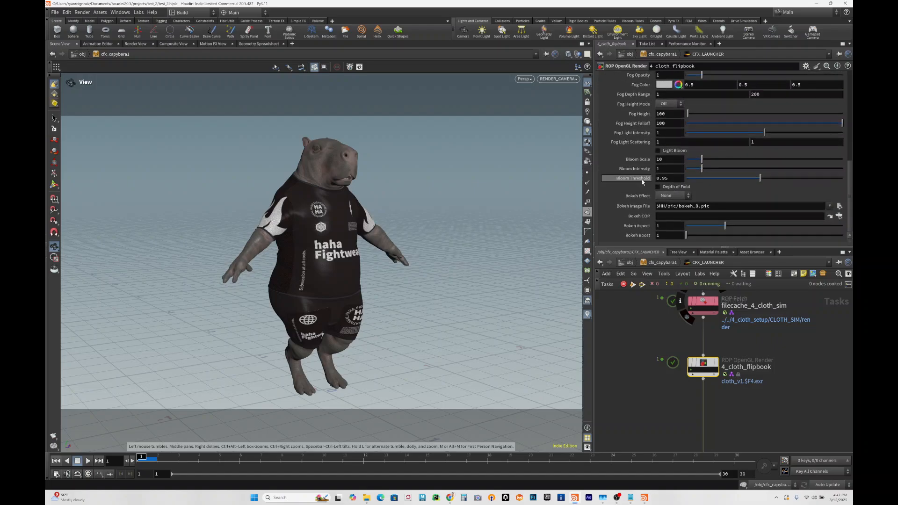
{"action": "scroll", "coordinate": [637, 189], "scroll_direction": "up", "scroll_amount": 5}
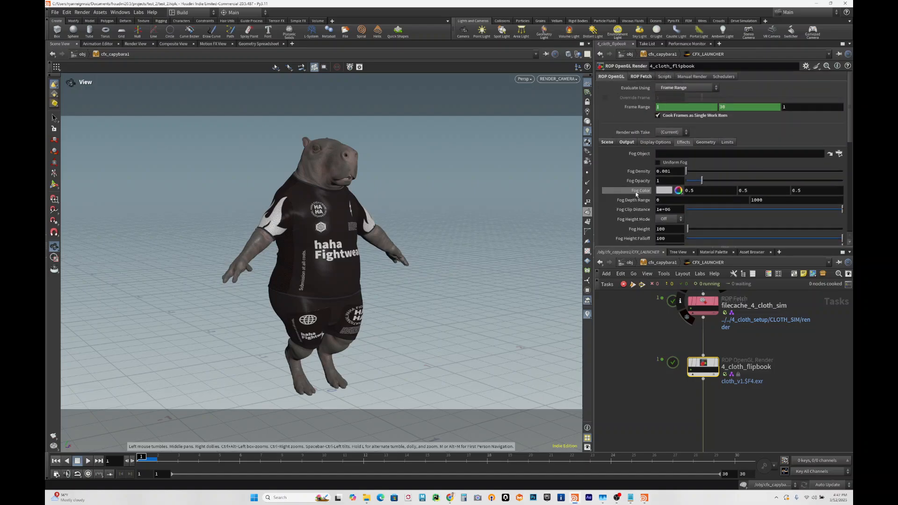
{"action": "left_click", "coordinate": [705, 142]}
{"action": "left_click", "coordinate": [725, 142]}
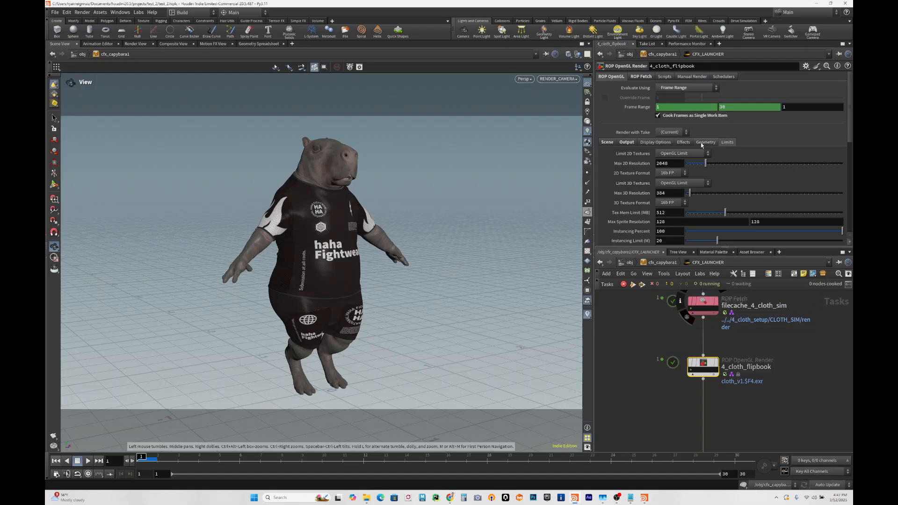
- Show the scene settings of the 4_cloth_flipbook node, from the camera and excluded objects down to the viewport comment
{"action": "left_click", "coordinate": [620, 142]}
{"action": "scroll", "coordinate": [635, 174], "scroll_direction": "down", "scroll_amount": 5}
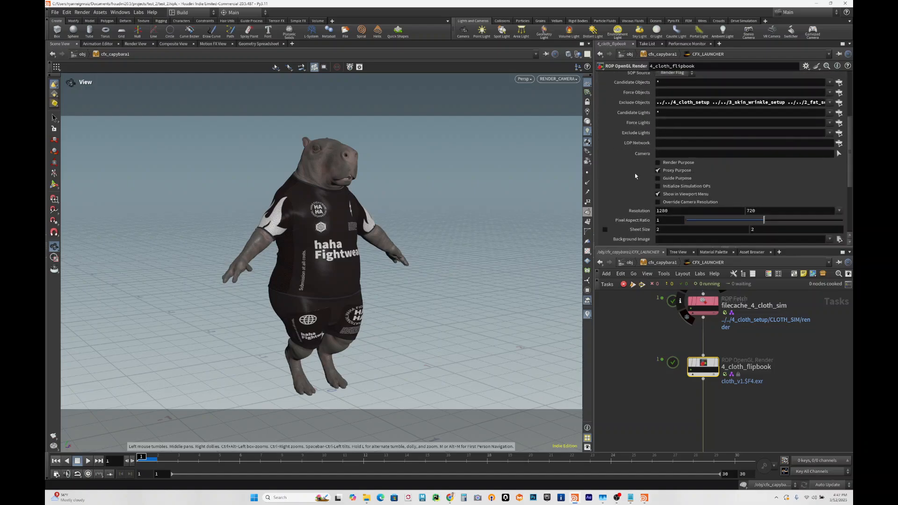
{"action": "scroll", "coordinate": [635, 176], "scroll_direction": "up", "scroll_amount": 5}
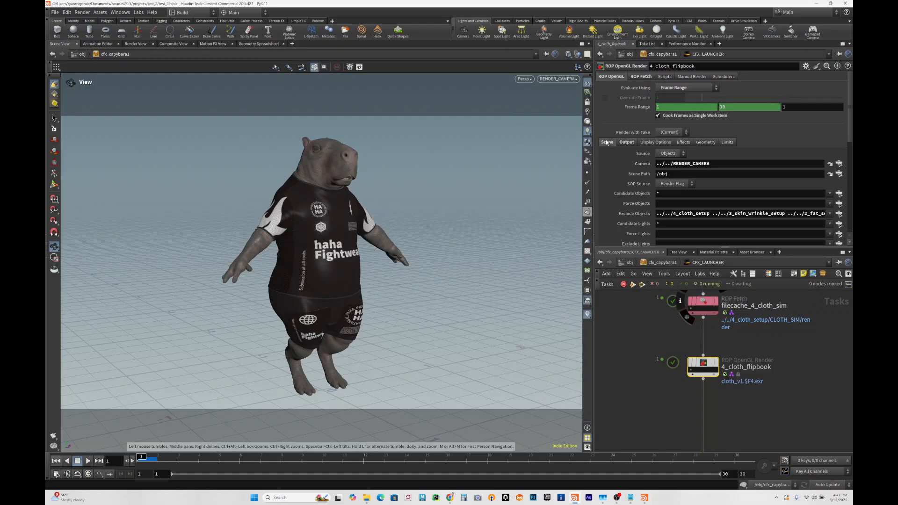
{"action": "scroll", "coordinate": [641, 179], "scroll_direction": "down", "scroll_amount": 3}
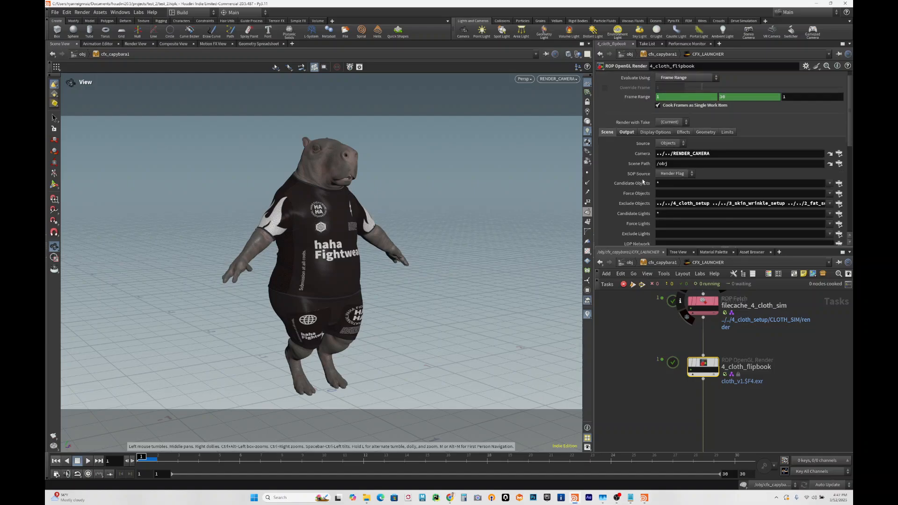
{"action": "scroll", "coordinate": [642, 181], "scroll_direction": "down", "scroll_amount": 10}
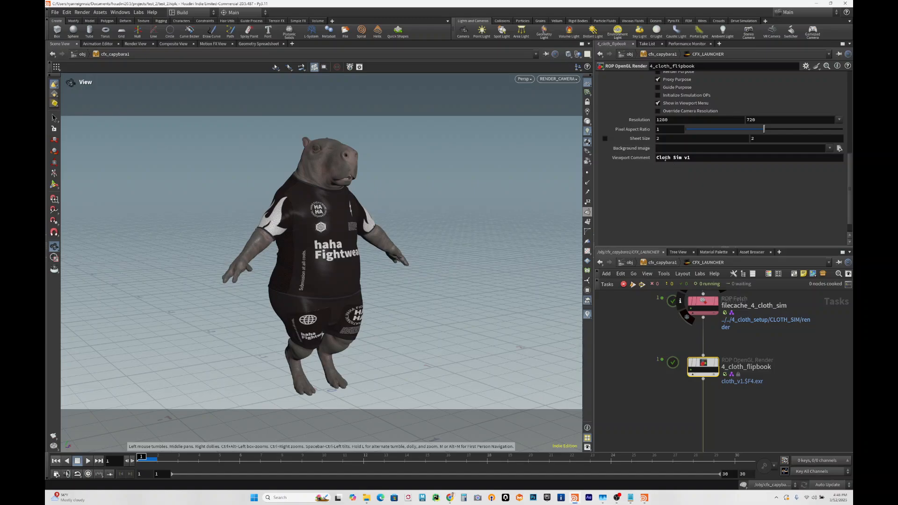
- Go back down the network and compare the CFX_Contact_Sheet node with the CFX_Dailies_Submission video encoding node
{"action": "middle_click_drag", "start_coordinate": [770, 409], "coordinate": [748, 366]}
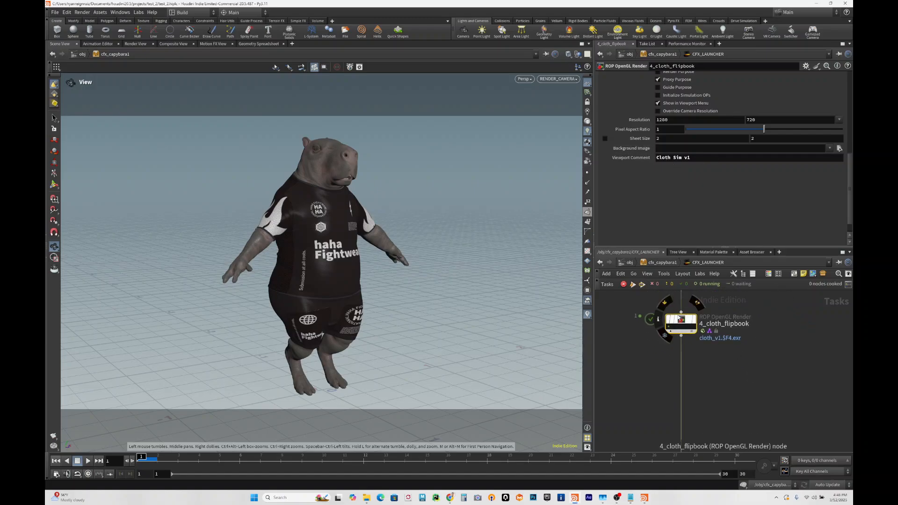
{"action": "scroll", "coordinate": [743, 403], "scroll_direction": "down", "scroll_amount": 4}
{"action": "middle_click_drag", "start_coordinate": [752, 417], "coordinate": [751, 300]}
{"action": "scroll", "coordinate": [719, 388], "scroll_direction": "up", "scroll_amount": 5}
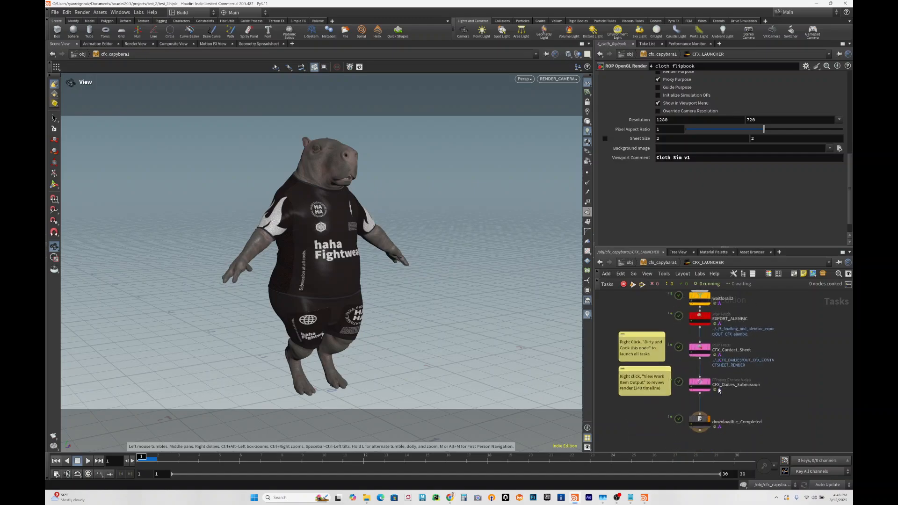
{"action": "left_click", "coordinate": [687, 380]}
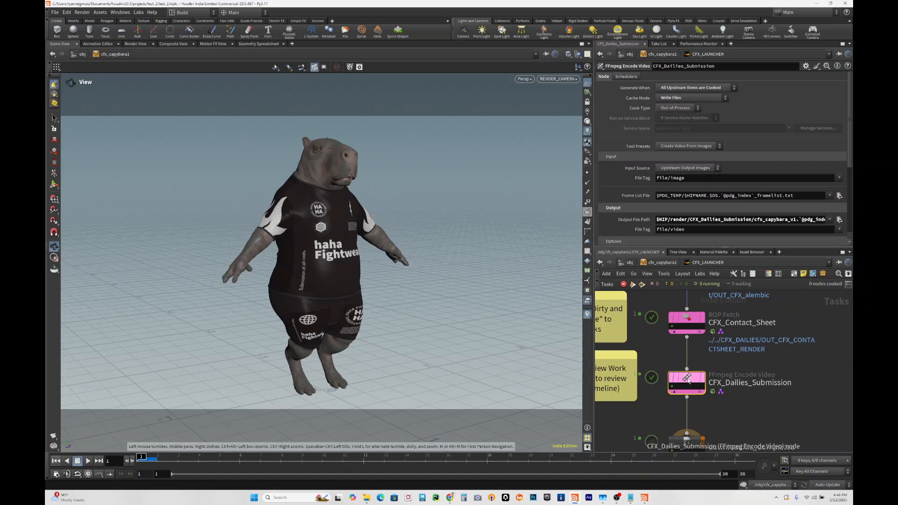
{"action": "left_click", "coordinate": [687, 322]}
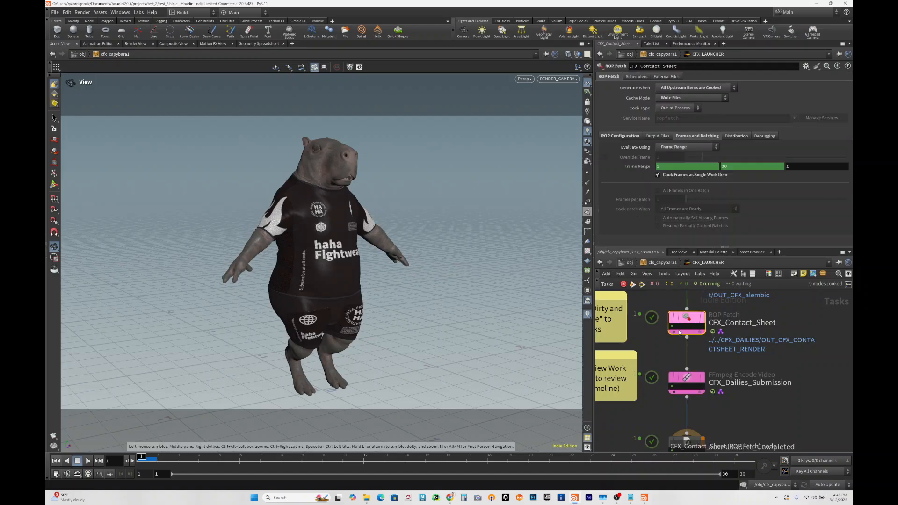
{"action": "left_click", "coordinate": [688, 381]}
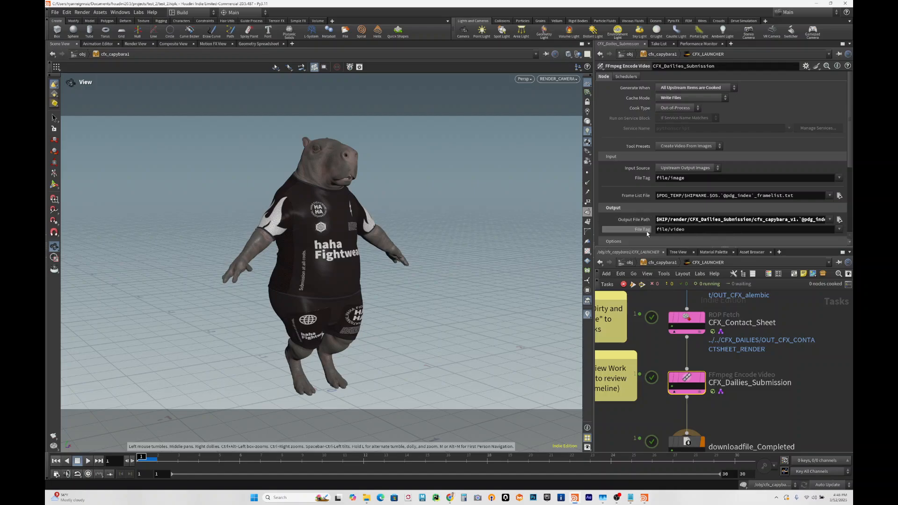
- Highlight the video file name in the output file path of CFX_Dailies_Submission and show its encoding options
{"action": "scroll", "coordinate": [666, 218], "scroll_direction": "down", "scroll_amount": 1}
{"action": "scroll", "coordinate": [666, 218], "scroll_direction": "down", "scroll_amount": 1}
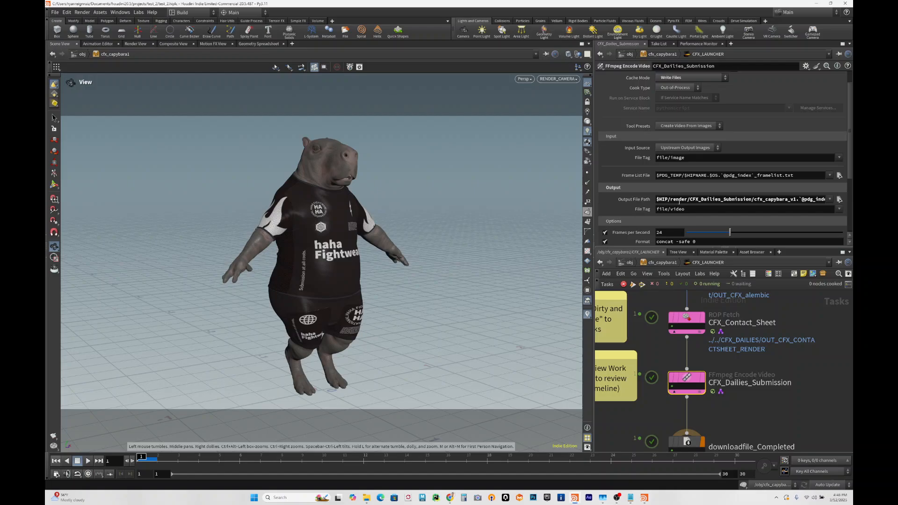
{"action": "left_click", "coordinate": [690, 200]}
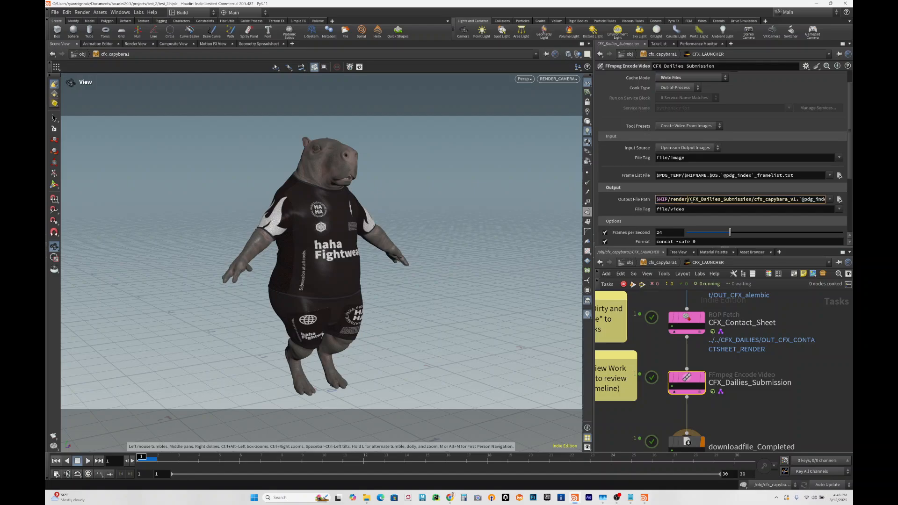
{"action": "left_click_drag", "start_coordinate": [691, 199], "coordinate": [844, 203]}
{"action": "left_click", "coordinate": [759, 200]}
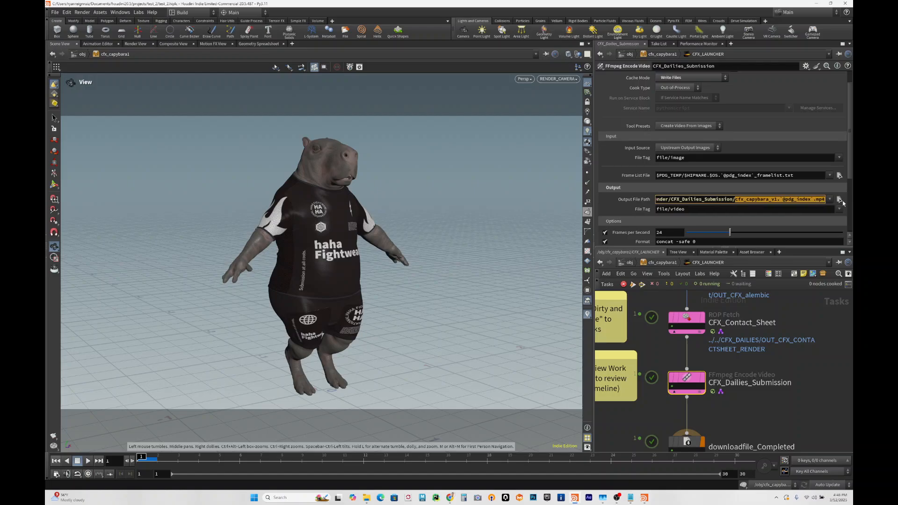
{"action": "left_click", "coordinate": [813, 199]}
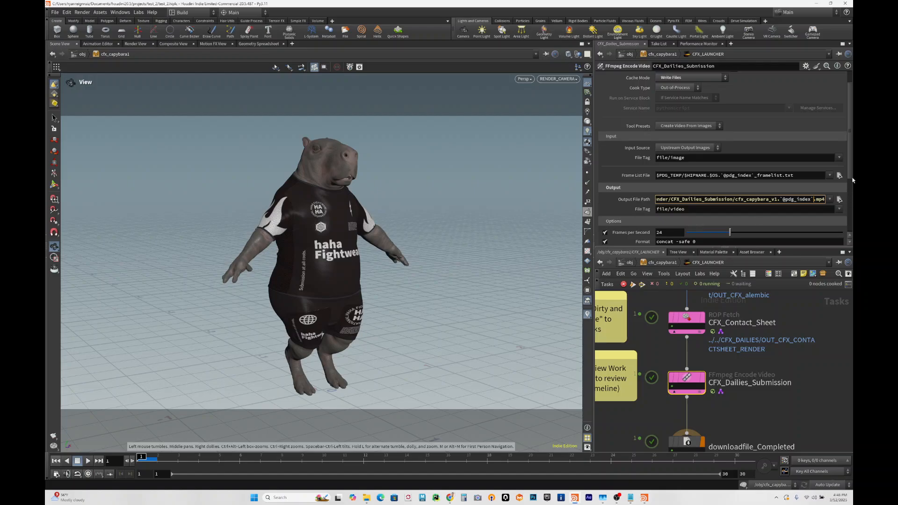
{"action": "scroll", "coordinate": [736, 196], "scroll_direction": "down", "scroll_amount": 4}
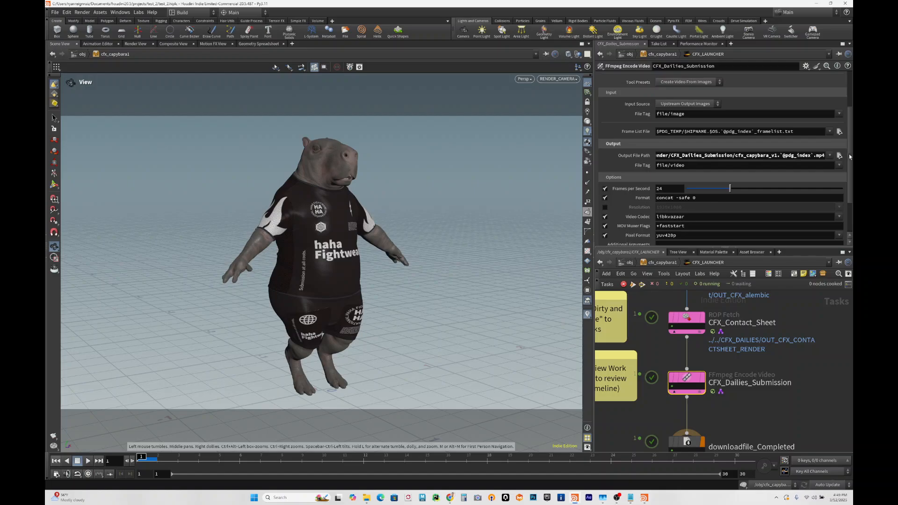
{"action": "left_click_drag", "start_coordinate": [853, 158], "coordinate": [850, 193]}
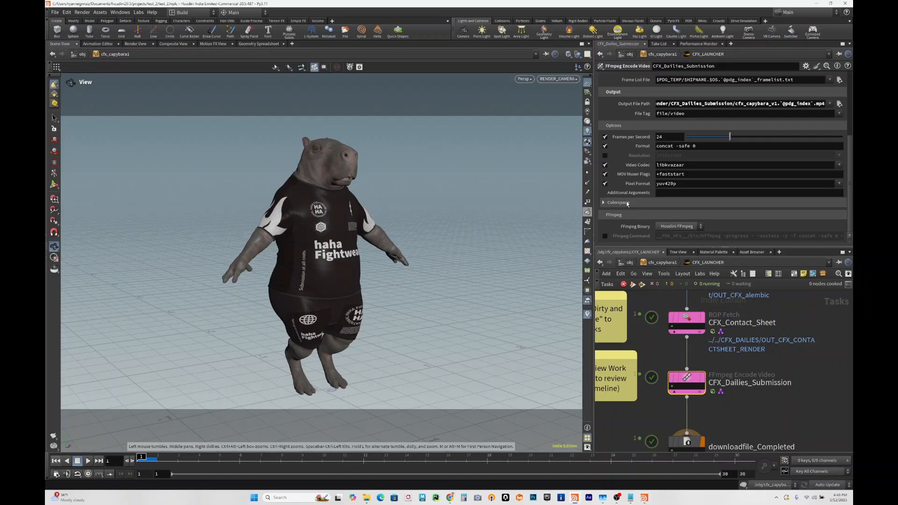
- Show the download settings of the downloadfile_Completed node and inspect the date-time expression in its filename
{"action": "middle_click_drag", "start_coordinate": [765, 404], "coordinate": [766, 350]}
{"action": "left_click", "coordinate": [695, 390]}
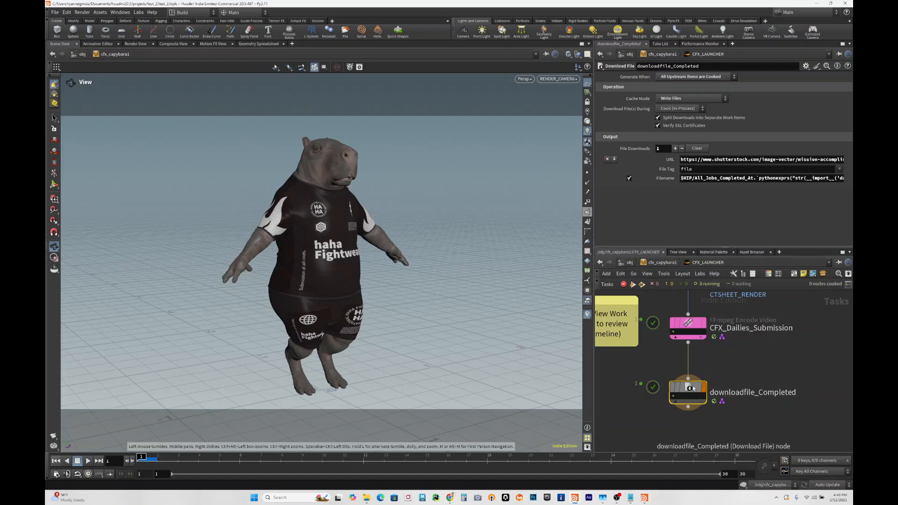
{"action": "mouse_move", "coordinate": [696, 392]}
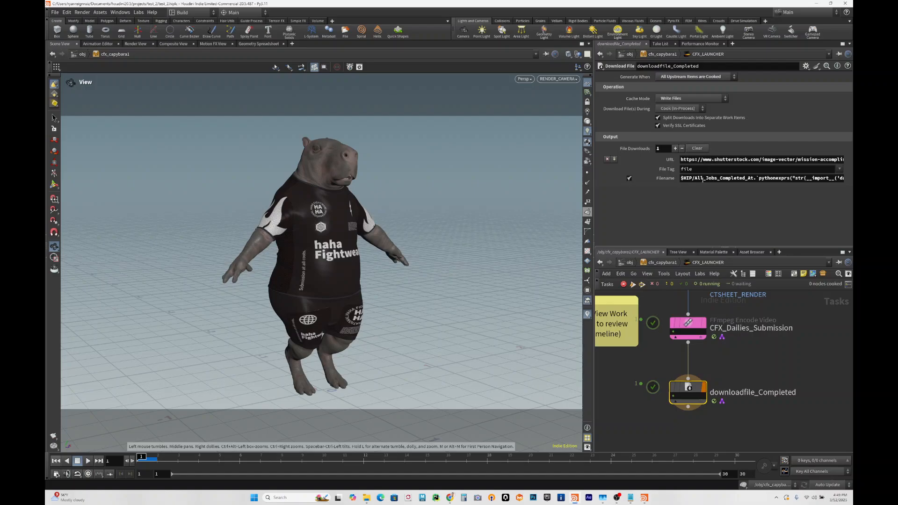
{"action": "left_click", "coordinate": [705, 178]}
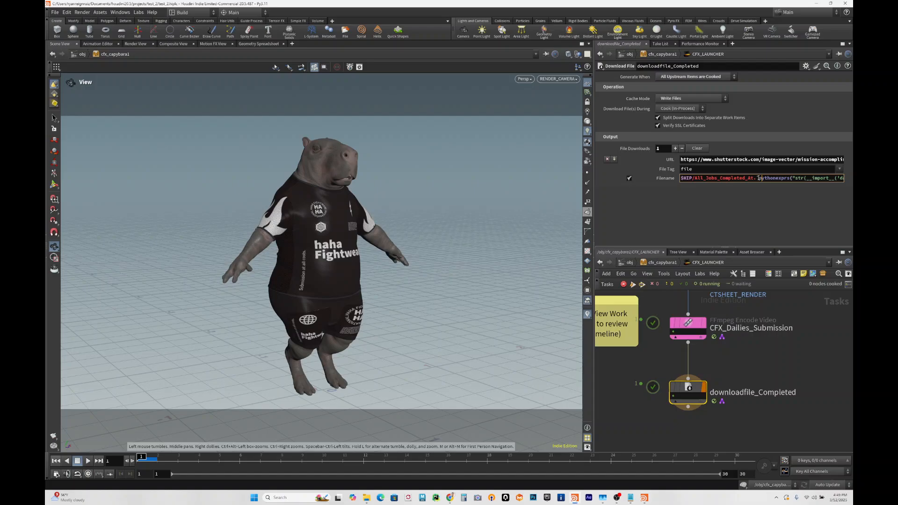
{"action": "mouse_move", "coordinate": [756, 178]}
{"action": "left_mouse_down"}
{"action": "mouse_move", "coordinate": [852, 177]}
{"action": "mouse_move", "coordinate": [772, 180]}
{"action": "left_mouse_up"}
{"action": "left_click", "coordinate": [768, 179]}
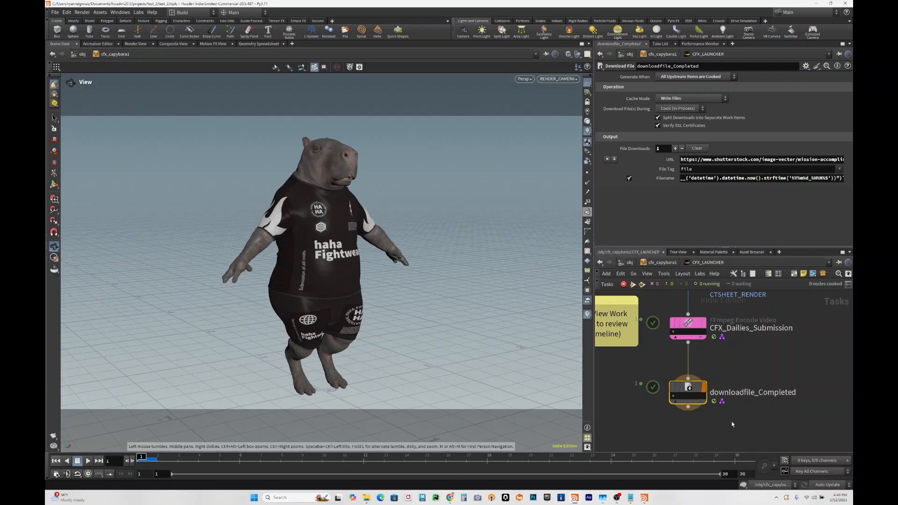
- View the work item output of the downloadfile_Completed node, opening it twice
{"action": "right_click", "coordinate": [673, 396]}
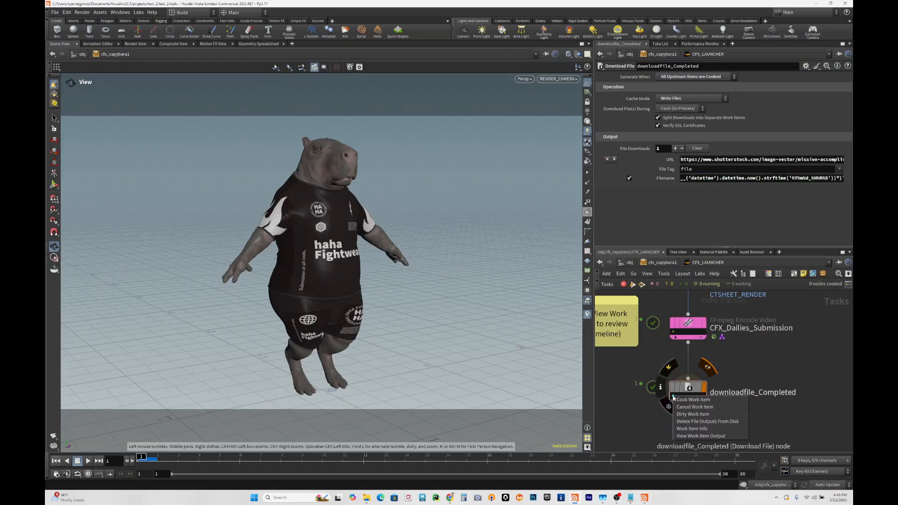
{"action": "left_click", "coordinate": [691, 436]}
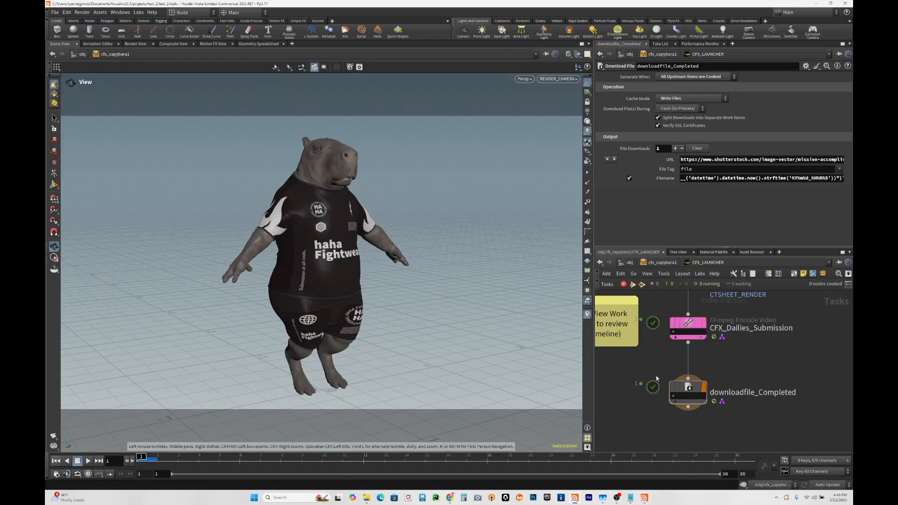
{"action": "right_click", "coordinate": [674, 396]}
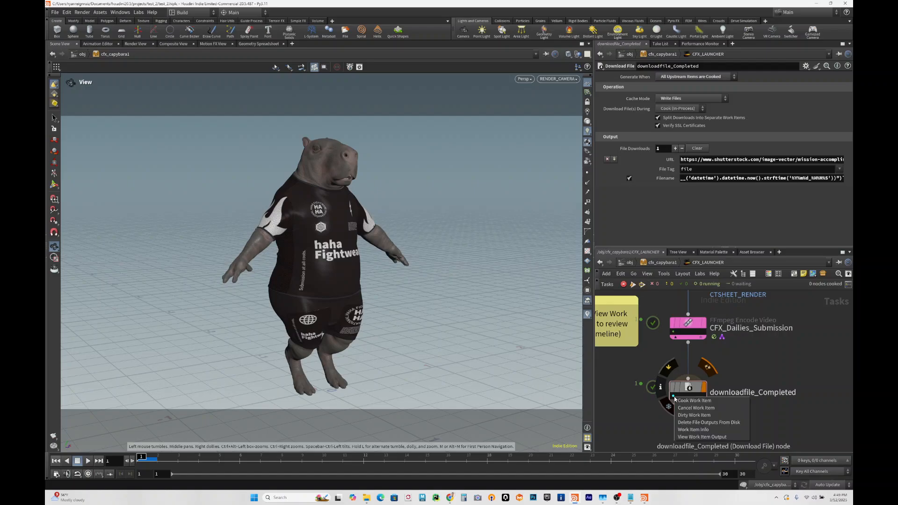
{"action": "left_click", "coordinate": [694, 437]}
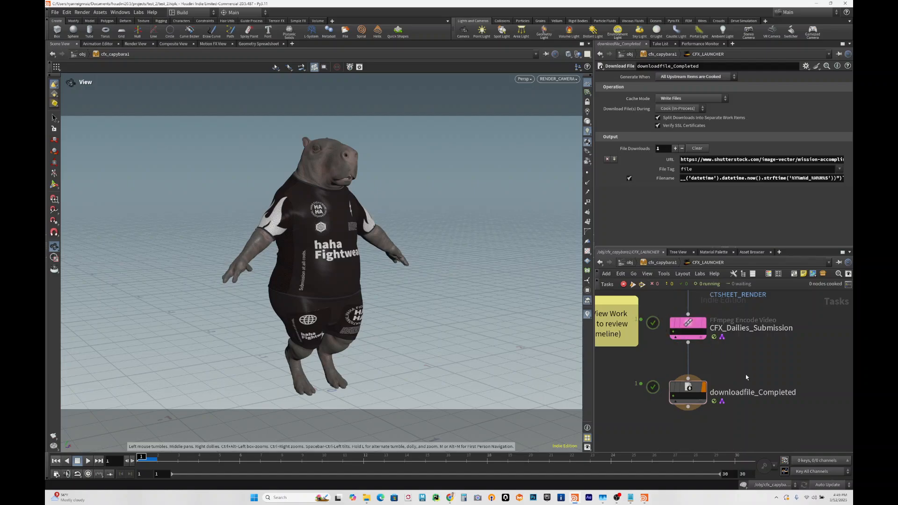
- Look over the end of the task network and return to the cfx_capybara1 object level
{"action": "scroll", "coordinate": [746, 374], "scroll_direction": "down", "scroll_amount": 3}
{"action": "scroll", "coordinate": [747, 376], "scroll_direction": "down", "scroll_amount": 3}
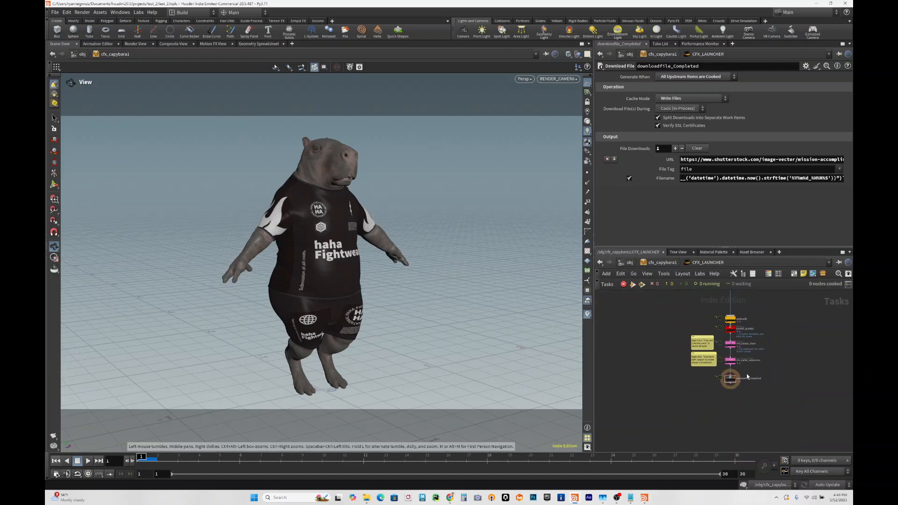
{"action": "scroll", "coordinate": [747, 377], "scroll_direction": "up", "scroll_amount": 4}
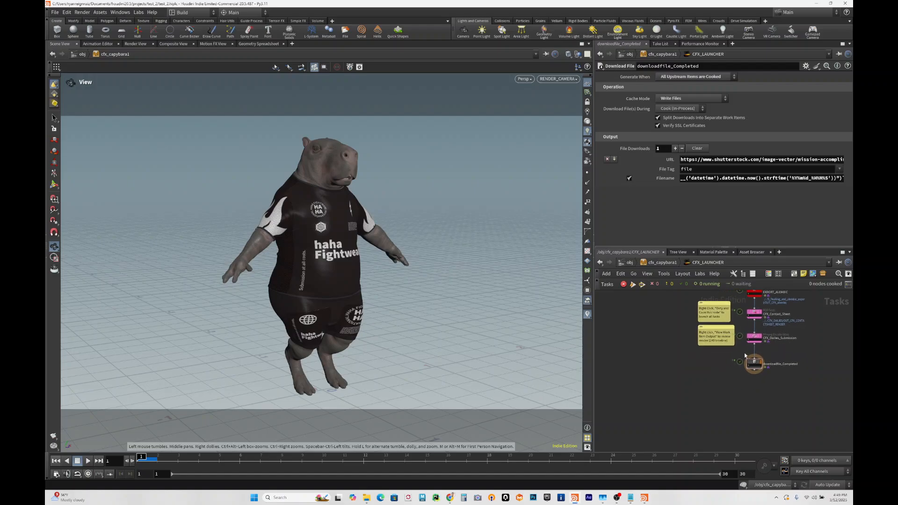
{"action": "left_click", "coordinate": [659, 263]}
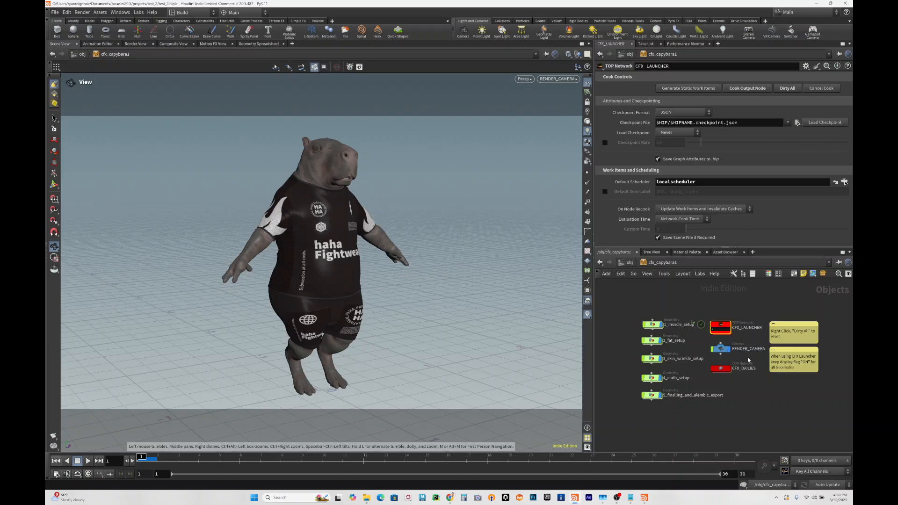
- Enter the CFX_LAUNCHER network and show the cook and dirty commands available for the downloadfile_Completed node
{"action": "scroll", "coordinate": [748, 360], "scroll_direction": "up", "scroll_amount": 2}
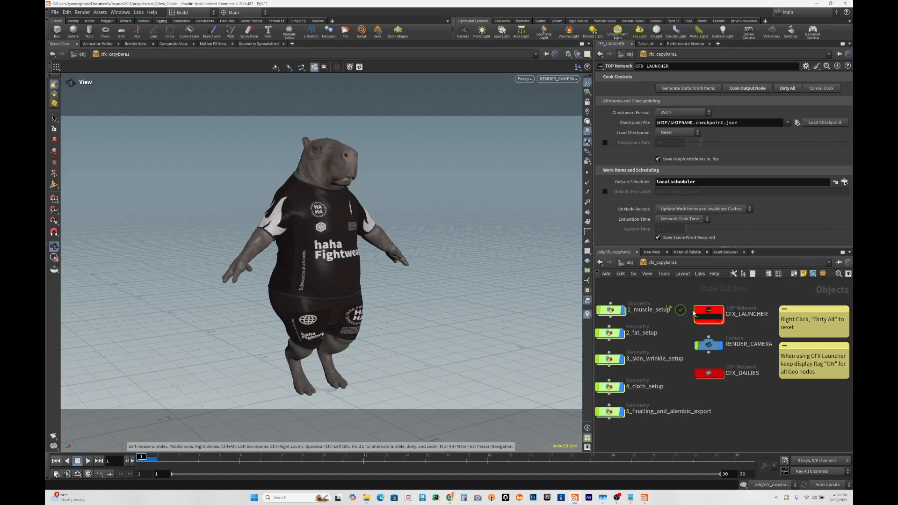
{"action": "double_click", "coordinate": [717, 314]}
{"action": "scroll", "coordinate": [739, 364], "scroll_direction": "up", "scroll_amount": 3}
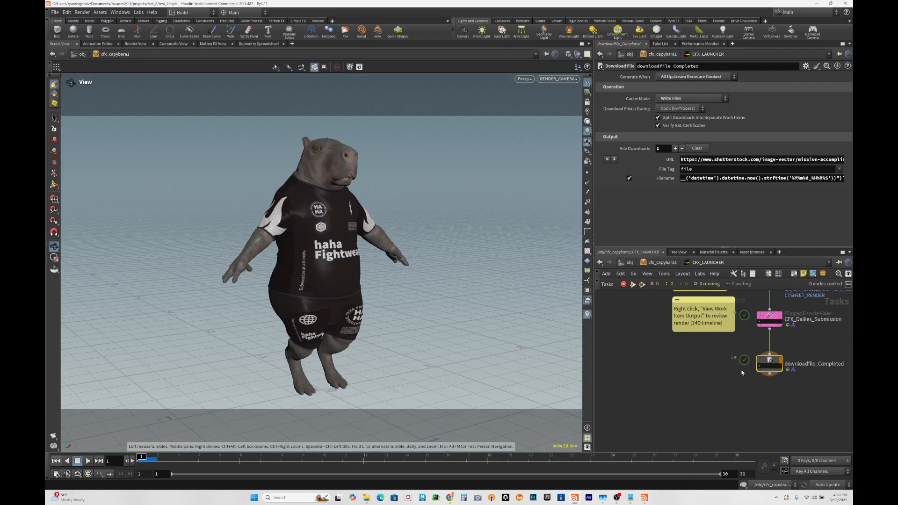
{"action": "middle_click_drag", "start_coordinate": [740, 369], "coordinate": [667, 367]}
{"action": "mouse_move", "coordinate": [707, 360]}
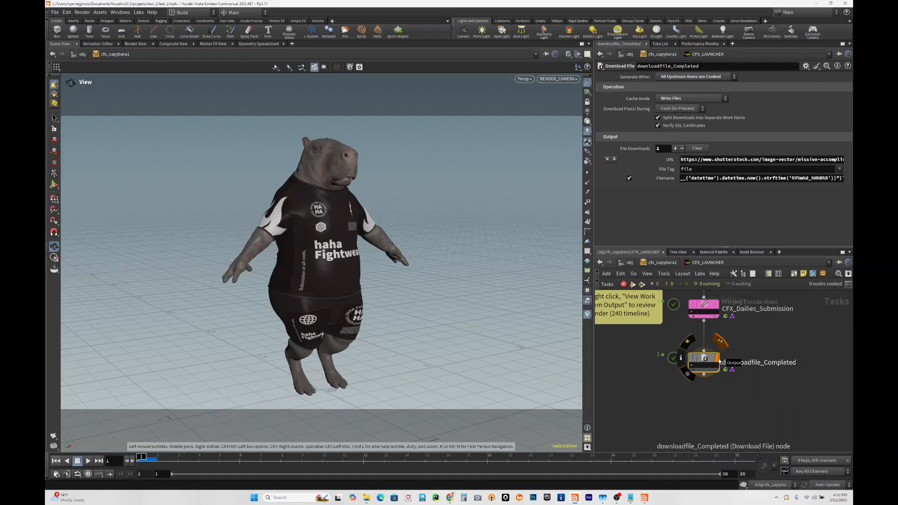
{"action": "right_click", "coordinate": [708, 358]}
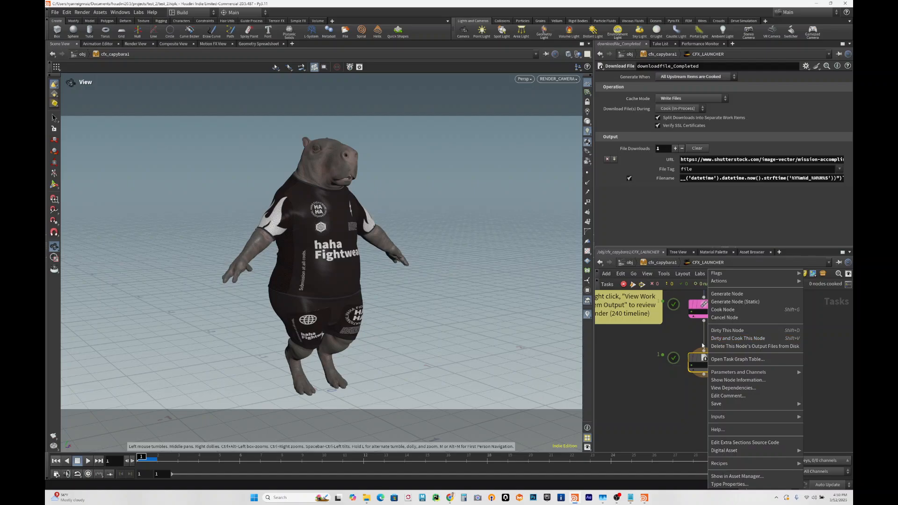
{"action": "left_click", "coordinate": [662, 342]}
- Review the node commands of CFX_Dailies_Submission, then point out Dirty and Cook This Node for downloadfile_Completed without running it
{"action": "scroll", "coordinate": [677, 397], "scroll_direction": "down", "scroll_amount": 3}
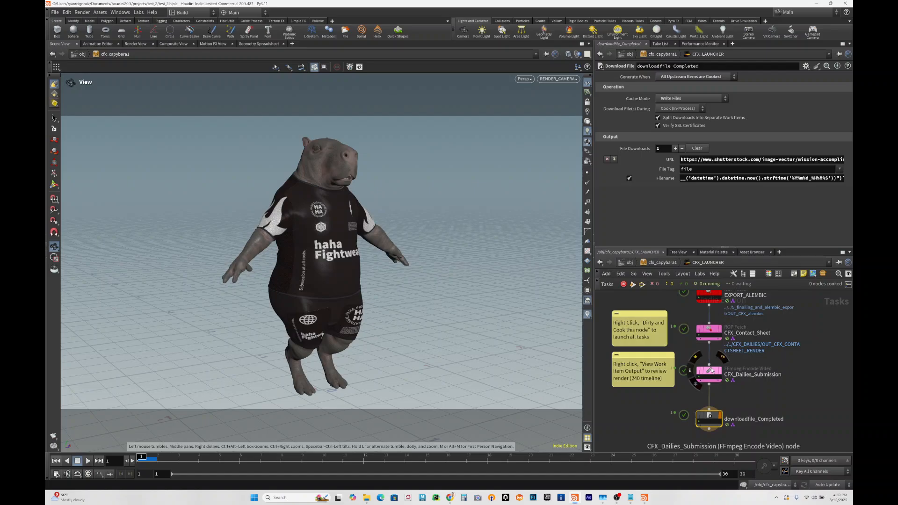
{"action": "right_click", "coordinate": [710, 372]}
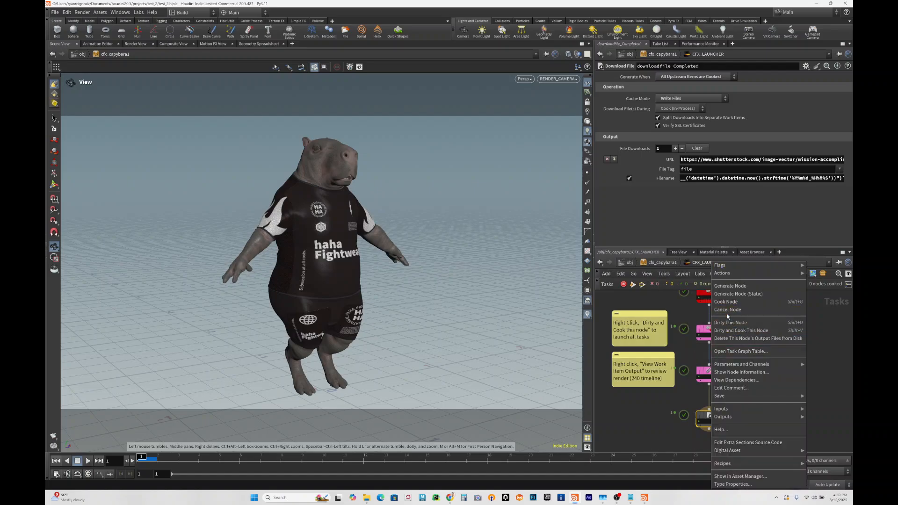
{"action": "left_click", "coordinate": [649, 422]}
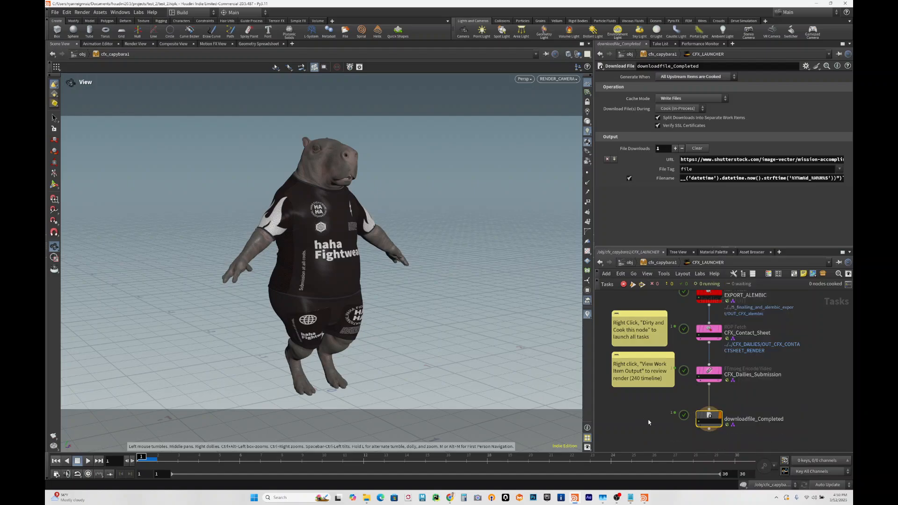
{"action": "right_click", "coordinate": [713, 417]}
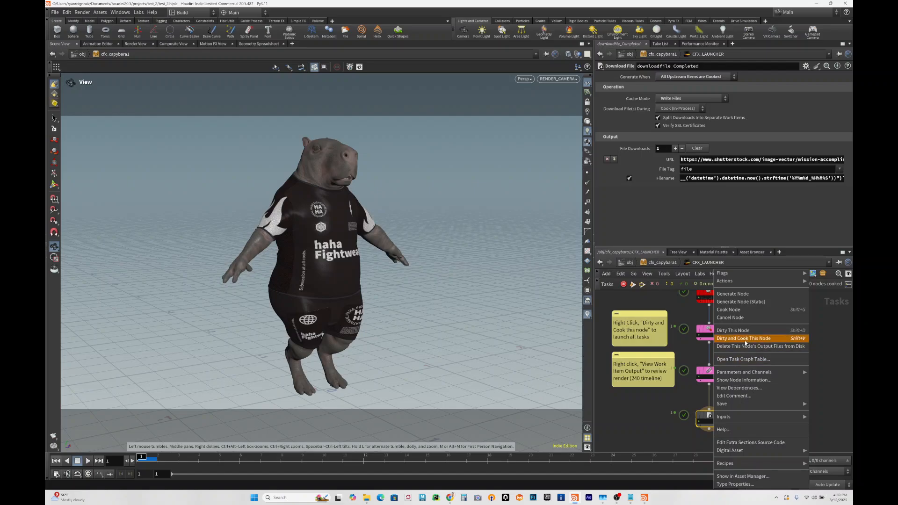
{"action": "left_click", "coordinate": [667, 411]}
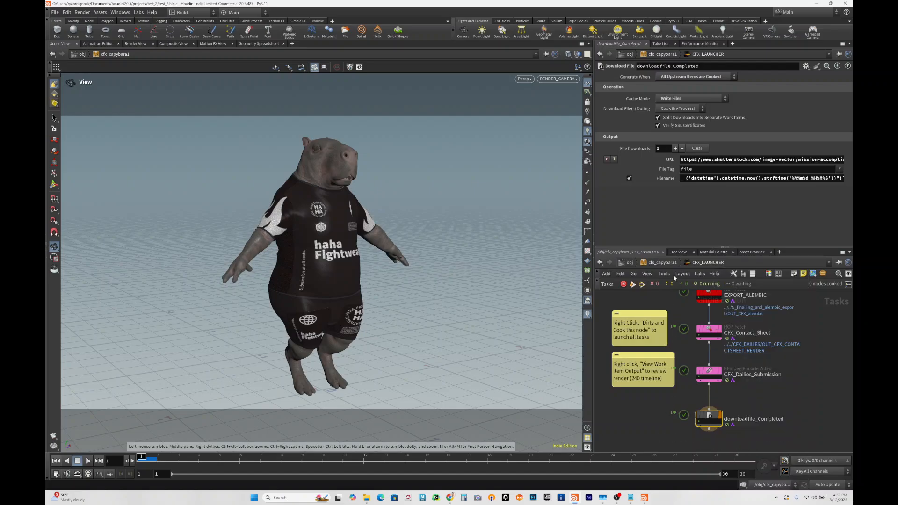
- Return to the cfx_capybara1 level and show the commands available for the CFX_LAUNCHER network, including Dirty All
{"action": "left_click", "coordinate": [661, 263]}
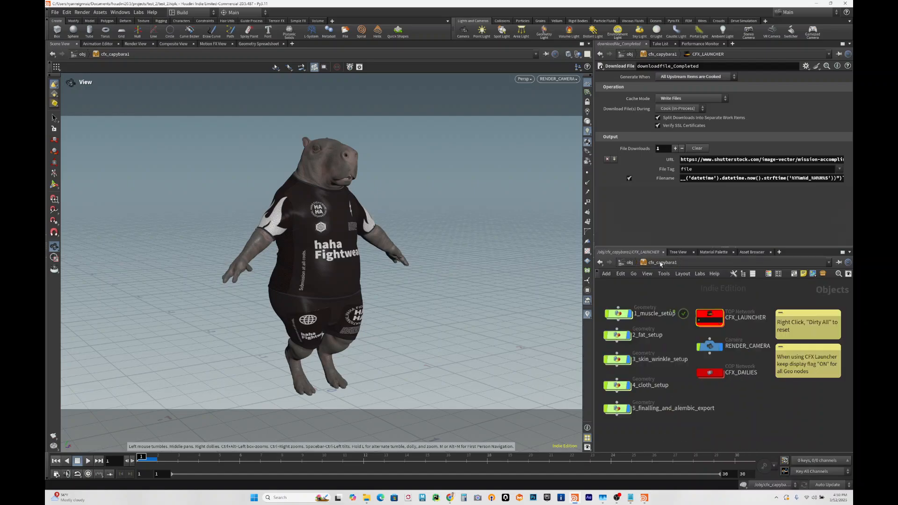
{"action": "right_click", "coordinate": [714, 317]}
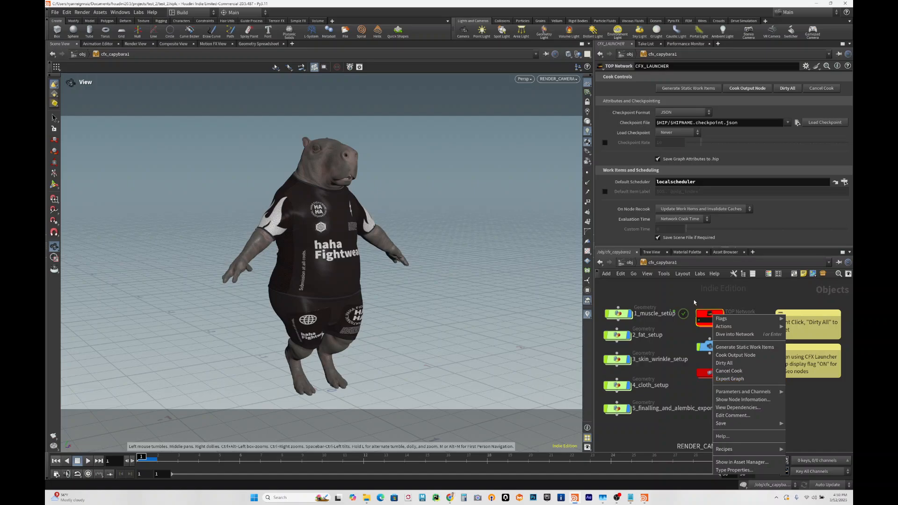
{"action": "left_click", "coordinate": [695, 288]}
{"action": "scroll", "coordinate": [707, 387], "scroll_direction": "down", "scroll_amount": 1}
{"action": "scroll", "coordinate": [708, 387], "scroll_direction": "down", "scroll_amount": 1}
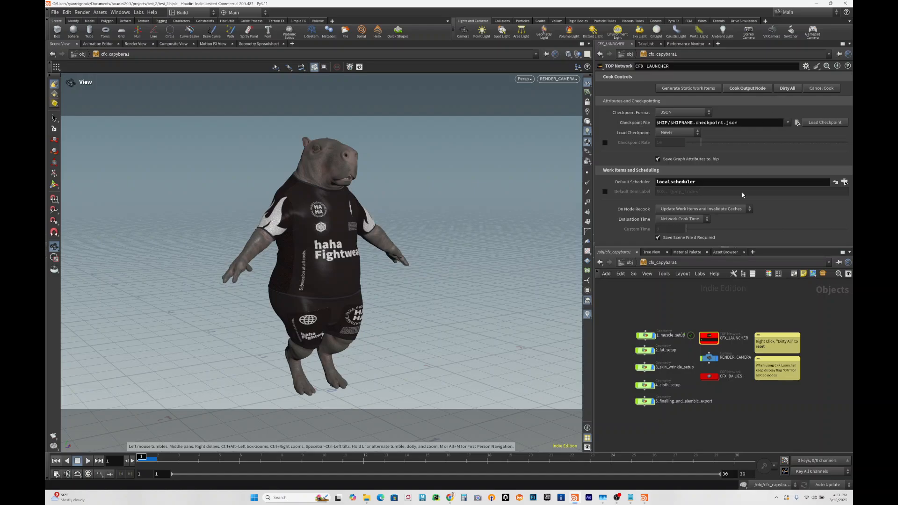
- Go up to the obj level and show the Re-initialize and LAUNCH EVERYTHING controls of the cfx_capybara1 asset
{"action": "left_click", "coordinate": [628, 263]}
{"action": "left_click", "coordinate": [683, 313]}
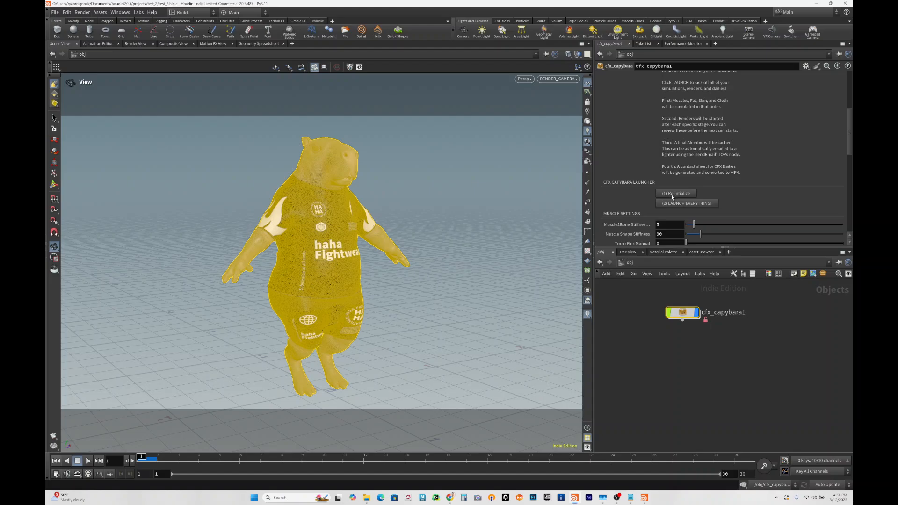
{"action": "left_click", "coordinate": [727, 367]}
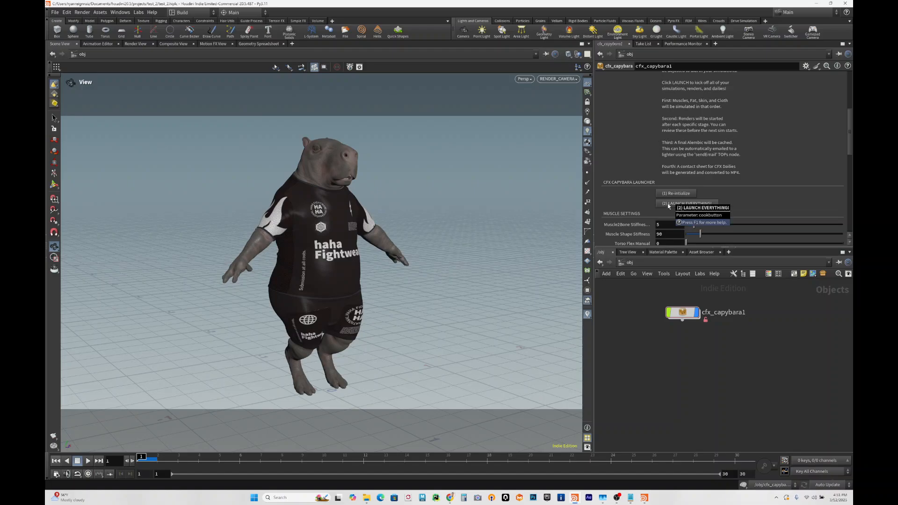
- Go back inside cfx_capybara1 and select the CFX_DAILIES COP network to show its parameters
{"action": "double_click", "coordinate": [683, 312]}
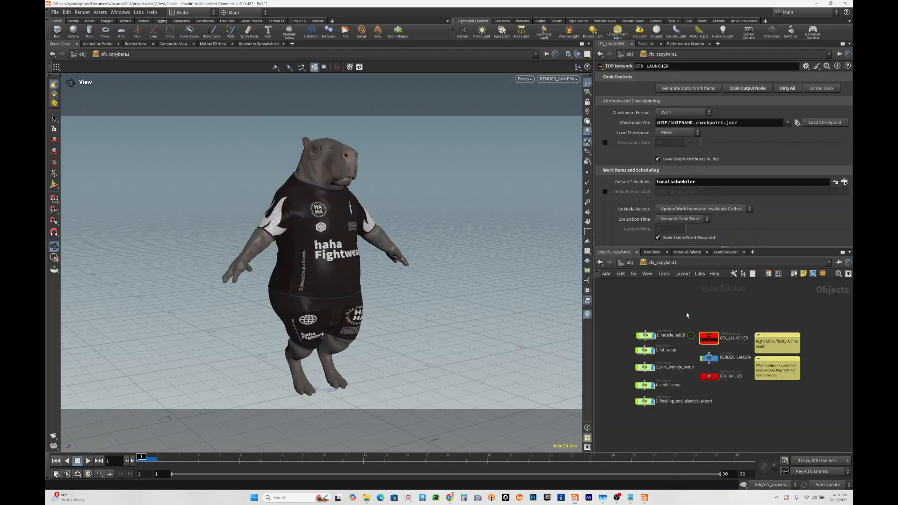
{"action": "scroll", "coordinate": [710, 339], "scroll_direction": "up", "scroll_amount": 2}
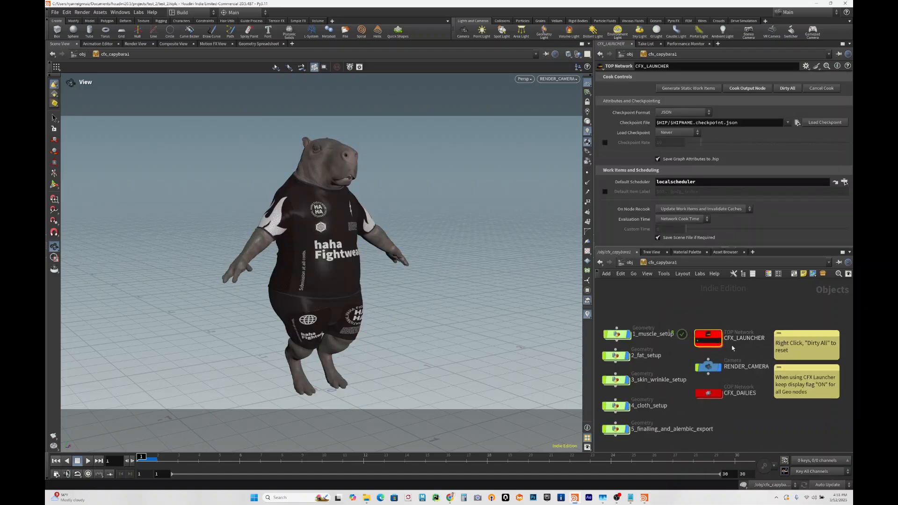
{"action": "middle_click_drag", "start_coordinate": [691, 307], "coordinate": [724, 285]}
{"action": "scroll", "coordinate": [725, 284], "scroll_direction": "down", "scroll_amount": 2}
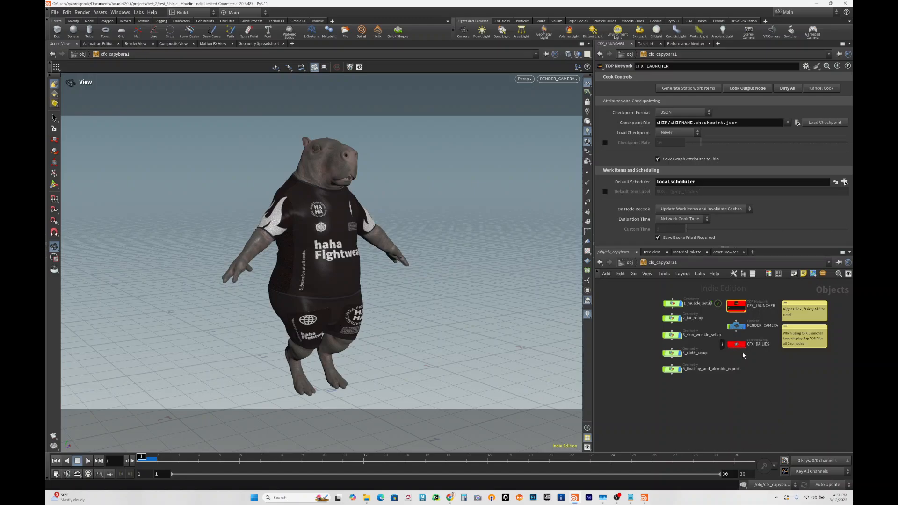
{"action": "scroll", "coordinate": [741, 351], "scroll_direction": "up", "scroll_amount": 2}
{"action": "left_click", "coordinate": [733, 342]}
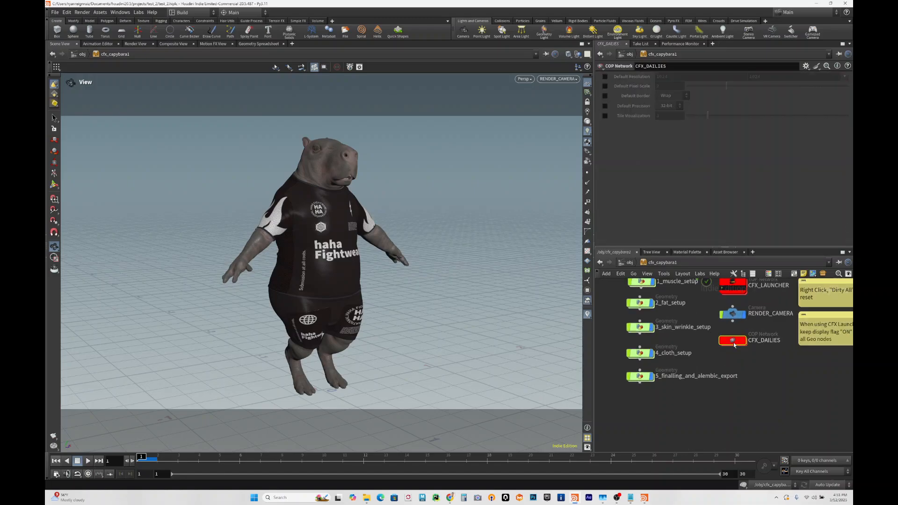